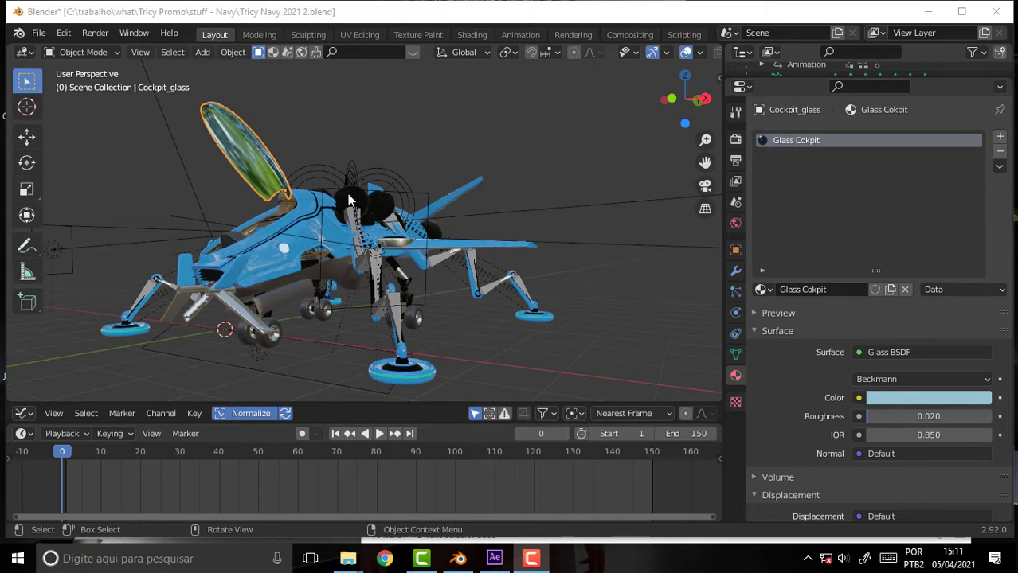
# Orbit and zoom around the blue aircraft, then bring up the Shading workspace for its cockpit glass
pyautogui.moveTo(348, 200)
pyautogui.mouseDown(button='middle')
pyautogui.moveTo(363, 208)
pyautogui.moveTo(417, 147)
pyautogui.mouseUp(button='middle')
pyautogui.scroll(2, 415, 140)
pyautogui.scroll(-1, 414, 141)
pyautogui.scroll(-1, 412, 135)
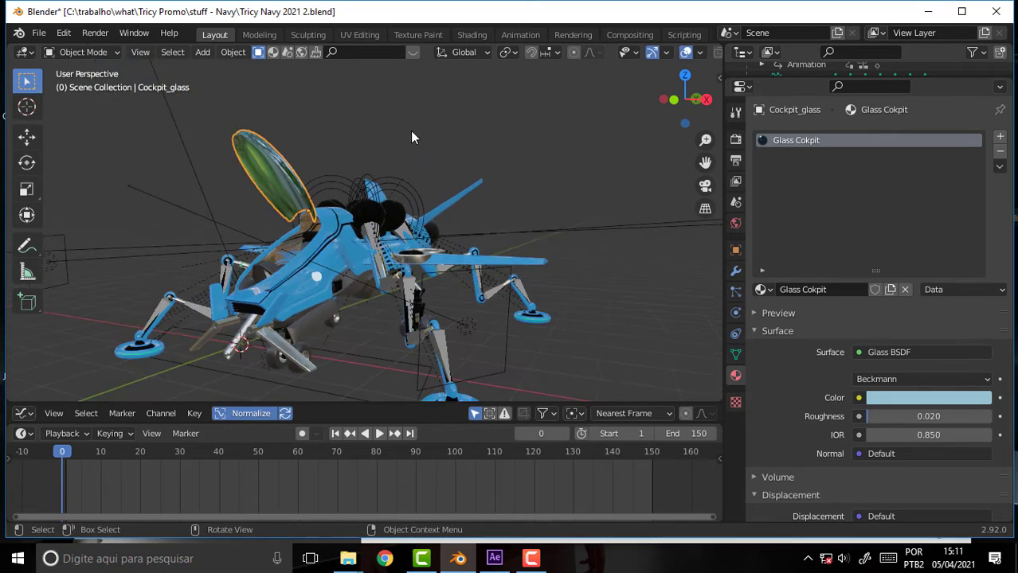
pyautogui.scroll(1, 412, 137)
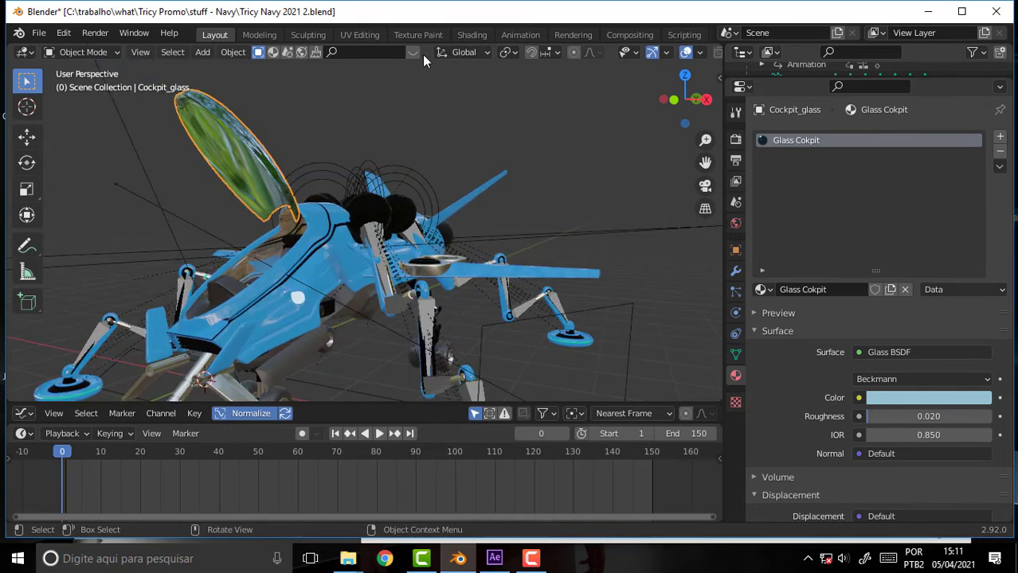
pyautogui.click(472, 34)
# Enlarge the Properties area to show the Glass Cockpit Beckmann Glass BSDF settings, then list recent files
pyautogui.scroll(3, 488, 386)
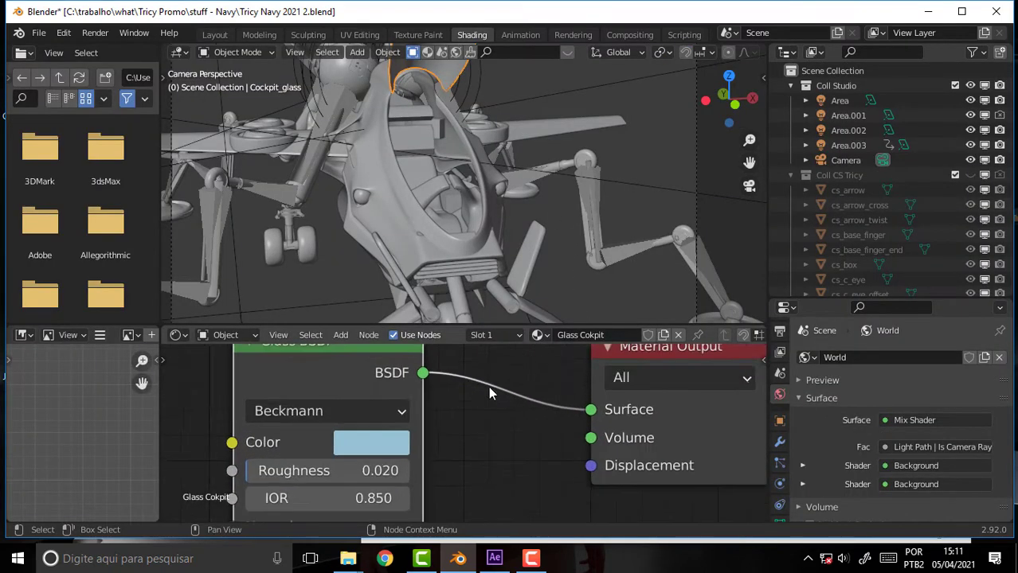
pyautogui.scroll(-2, 488, 386)
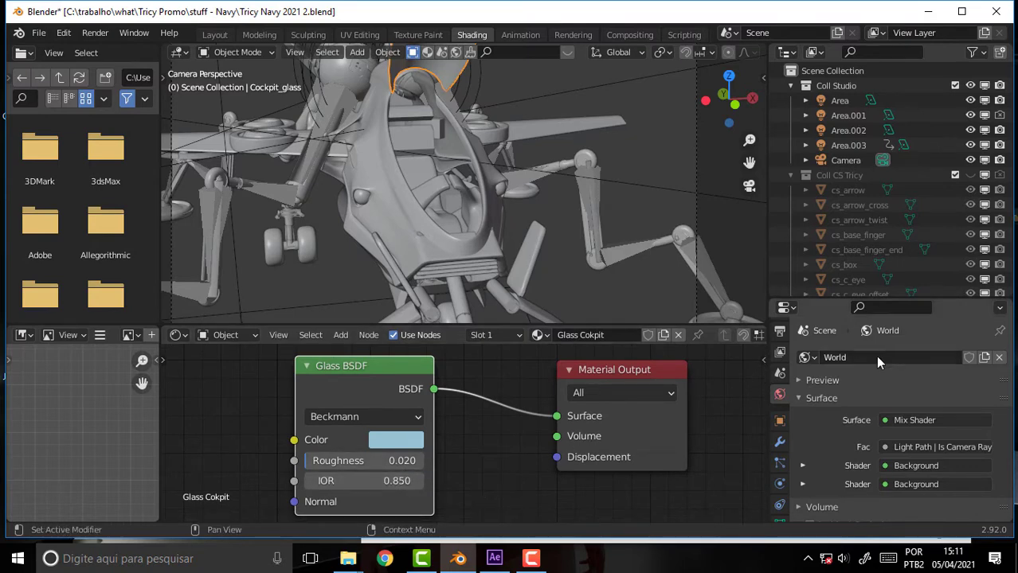
pyautogui.scroll(-3, 565, 143)
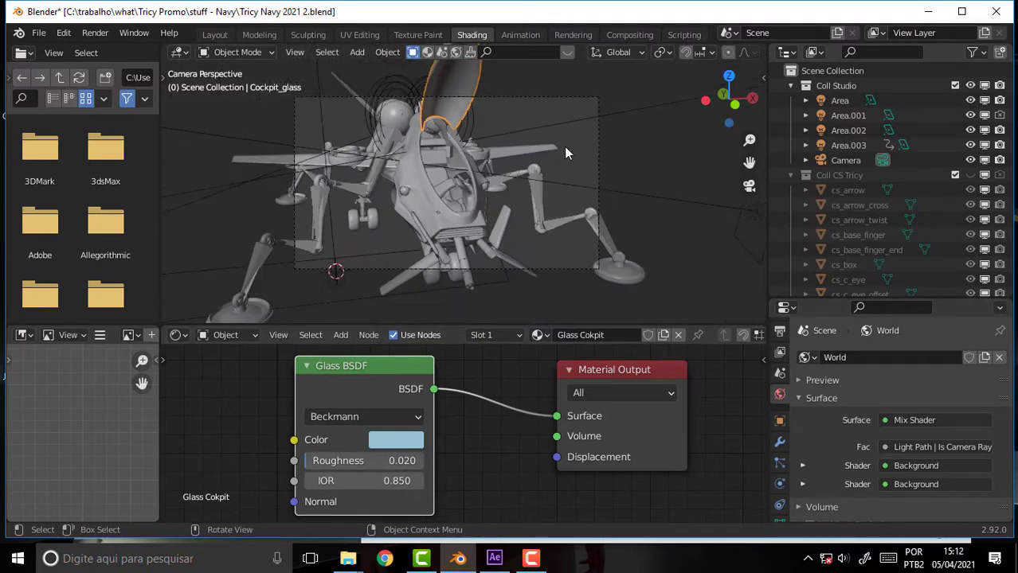
pyautogui.scroll(2, 563, 146)
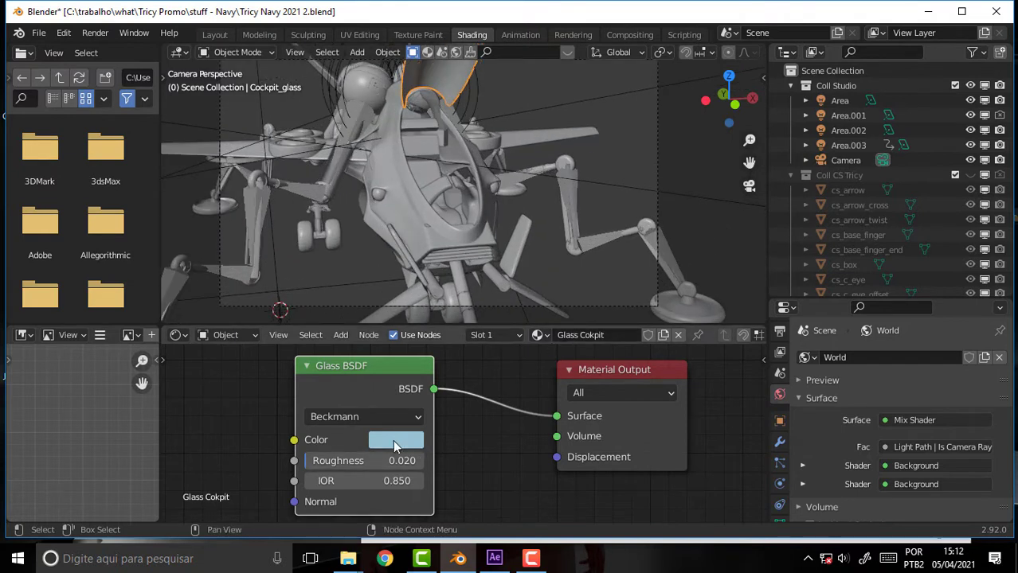
pyautogui.moveTo(872, 300); pyautogui.dragTo(874, 183)
pyautogui.click(777, 483)
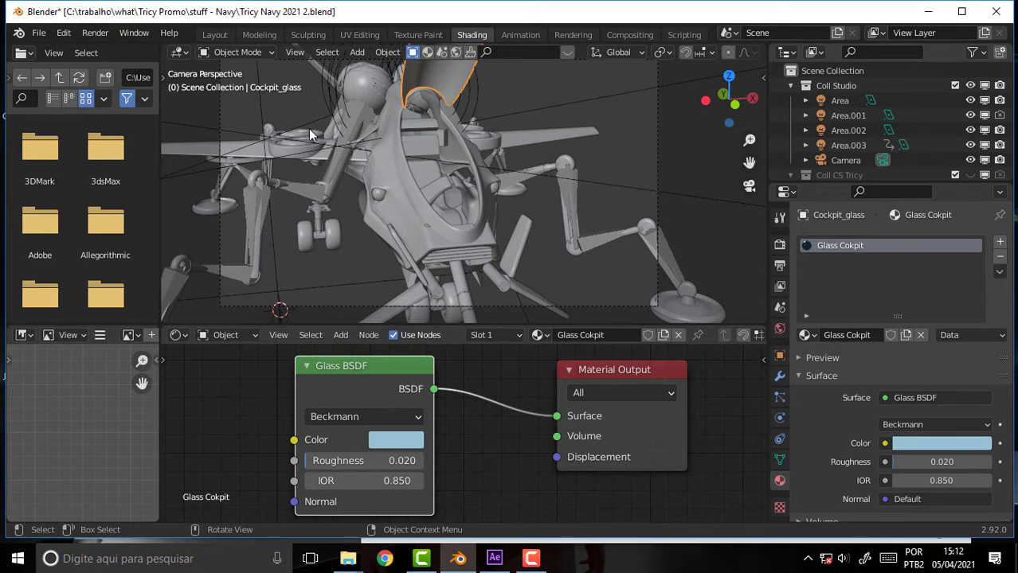
pyautogui.click(34, 36)
pyautogui.moveTo(74, 80)
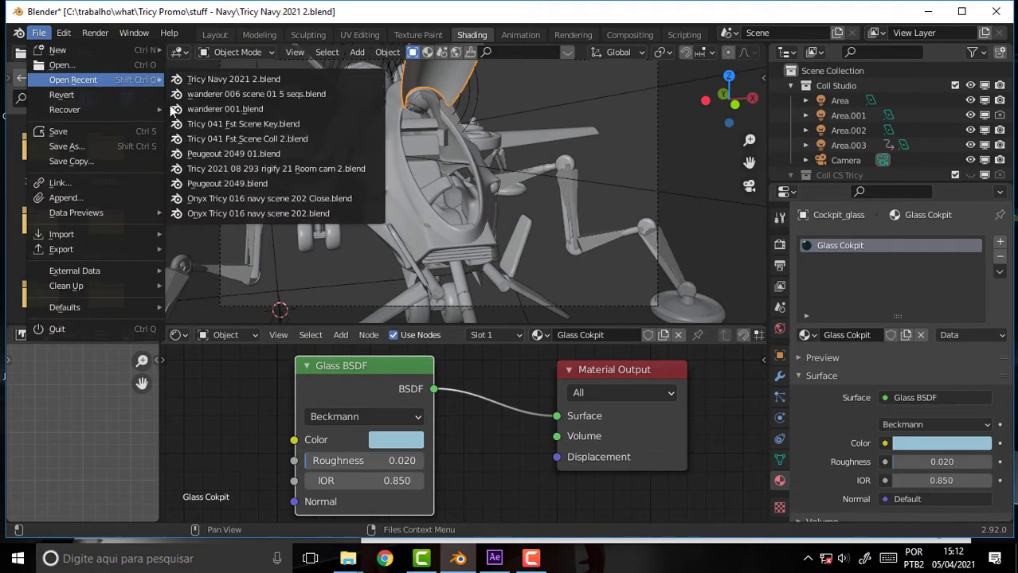
# Open Peugeot 2049 01.blend from recent files, discarding the aircraft scene changes
pyautogui.click(275, 183)
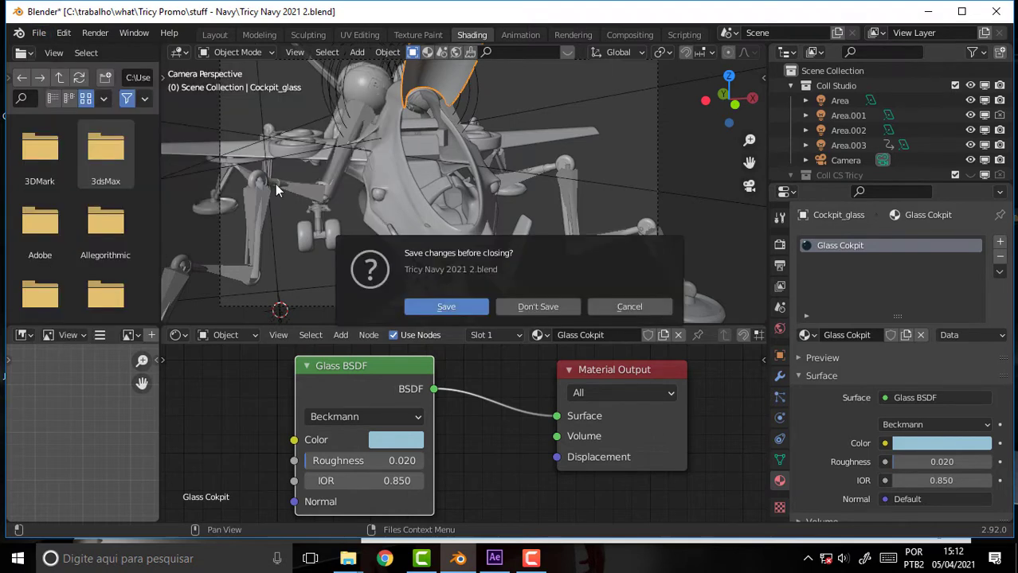
pyautogui.click(535, 307)
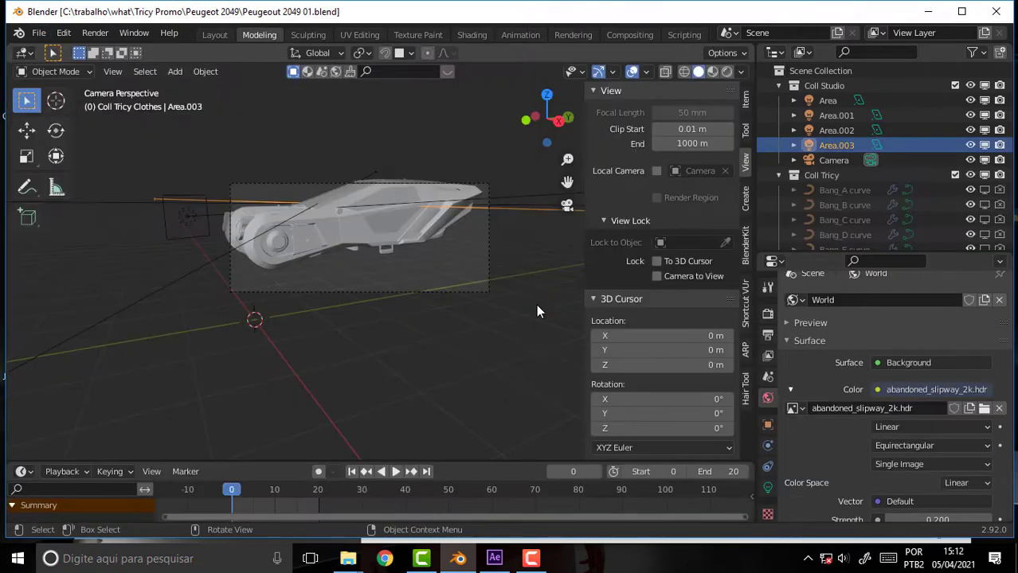
pyautogui.scroll(2, 461, 150)
pyautogui.scroll(5, 396, 145)
# Select the car body, show its Glass Cokpit.001 material slots, and narrow the viewport side panel
pyautogui.click(396, 145)
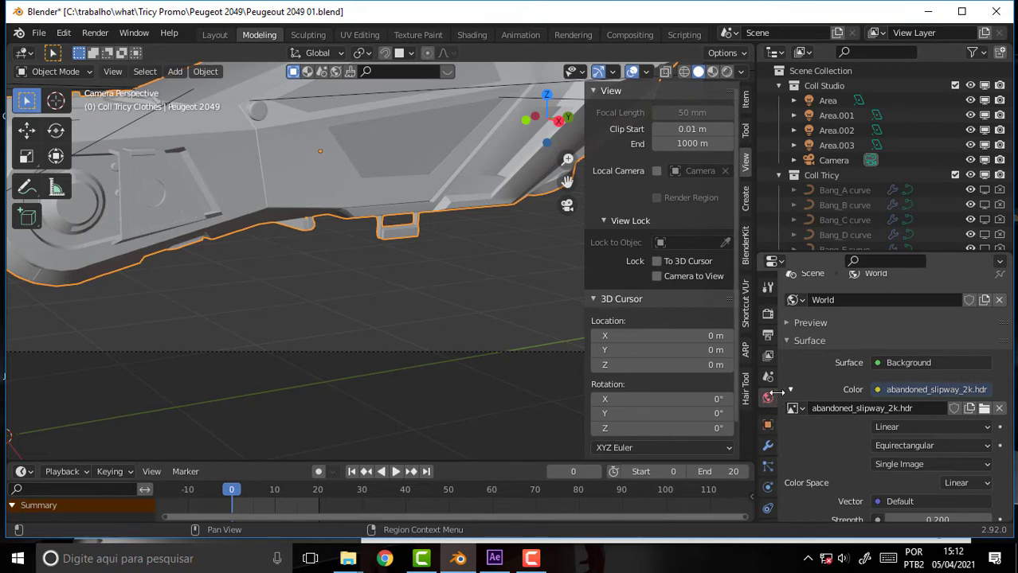
pyautogui.scroll(-3, 768, 434)
pyautogui.click(768, 480)
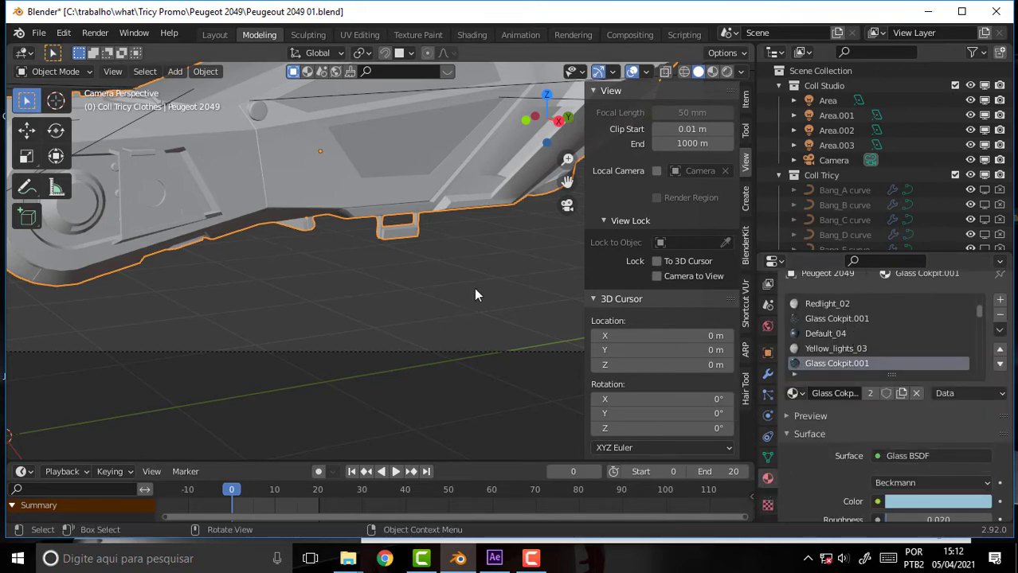
pyautogui.scroll(-4, 474, 284)
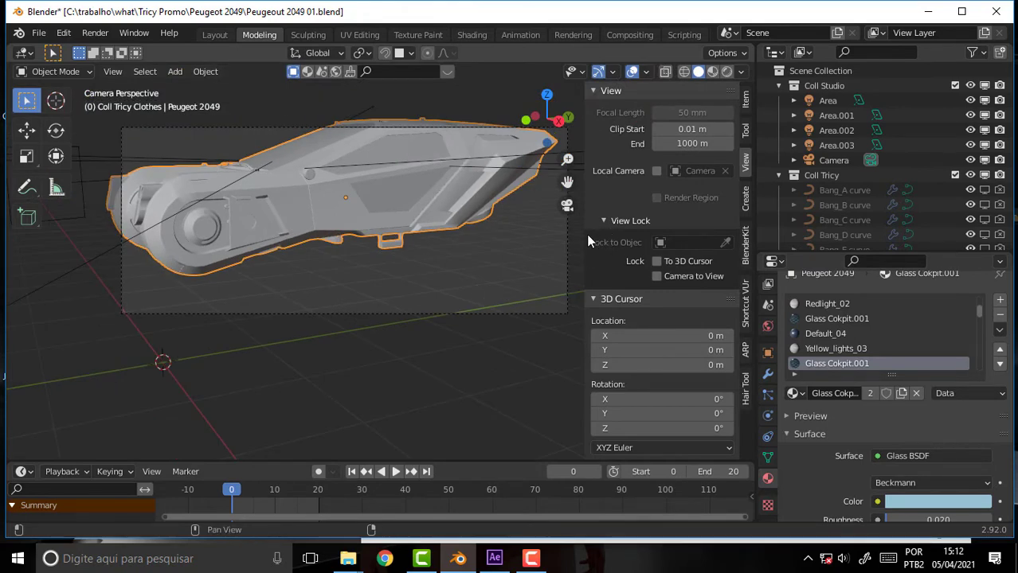
pyautogui.moveTo(586, 234); pyautogui.dragTo(716, 239)
# Render a still of the Peugeot car with Render Image, then switch to After Effects while it finishes
pyautogui.click(95, 33)
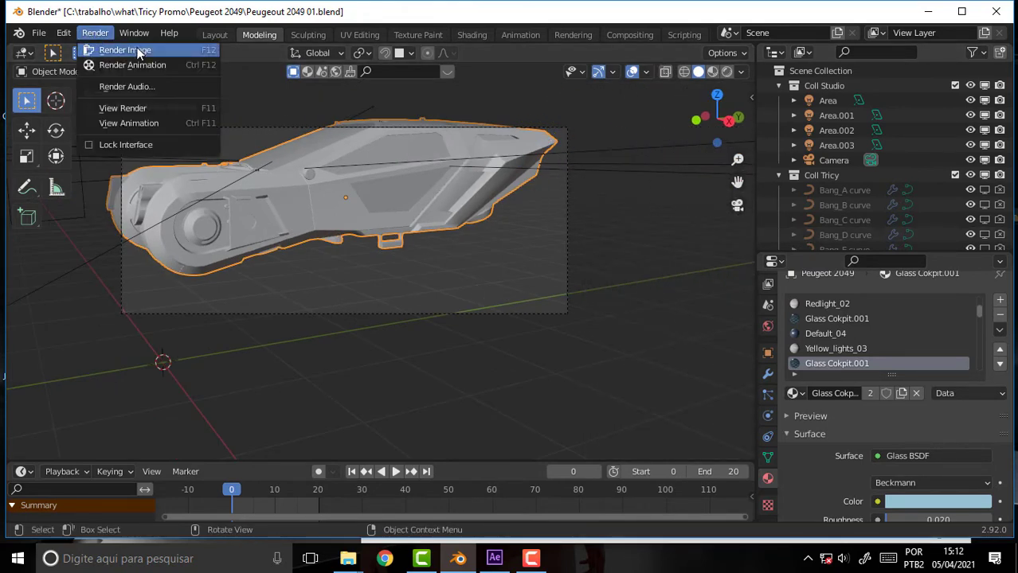
pyautogui.click(139, 51)
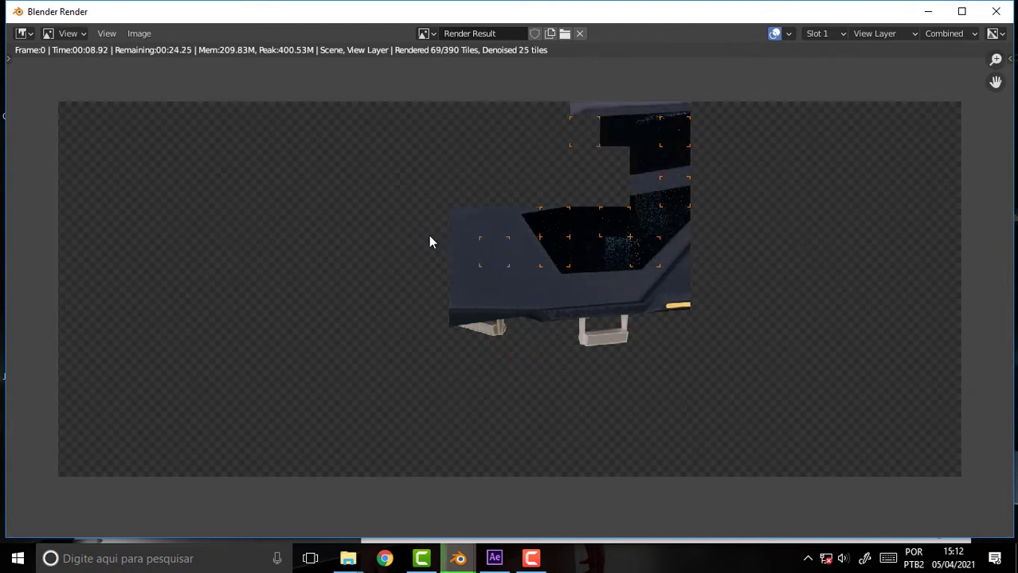
pyautogui.scroll(-2, 428, 235)
pyautogui.scroll(1, 428, 235)
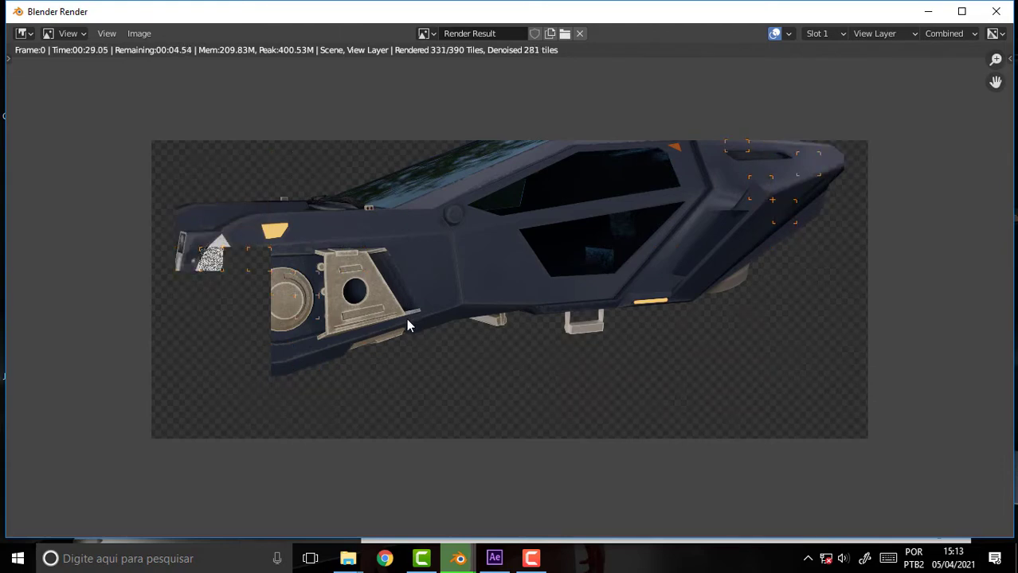
pyautogui.click(494, 558)
# Scrub Tricy promo 001 to 0:00:10:08 and 0:00:08:10, then close the finished render and return to Blender
pyautogui.moveTo(599, 395); pyautogui.dragTo(611, 395)
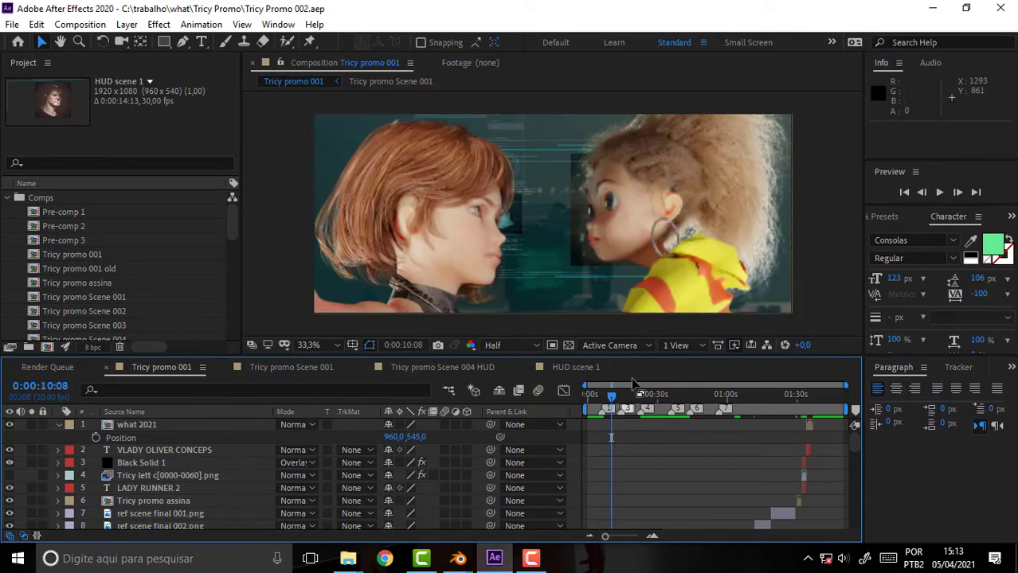
pyautogui.moveTo(610, 396); pyautogui.dragTo(611, 406)
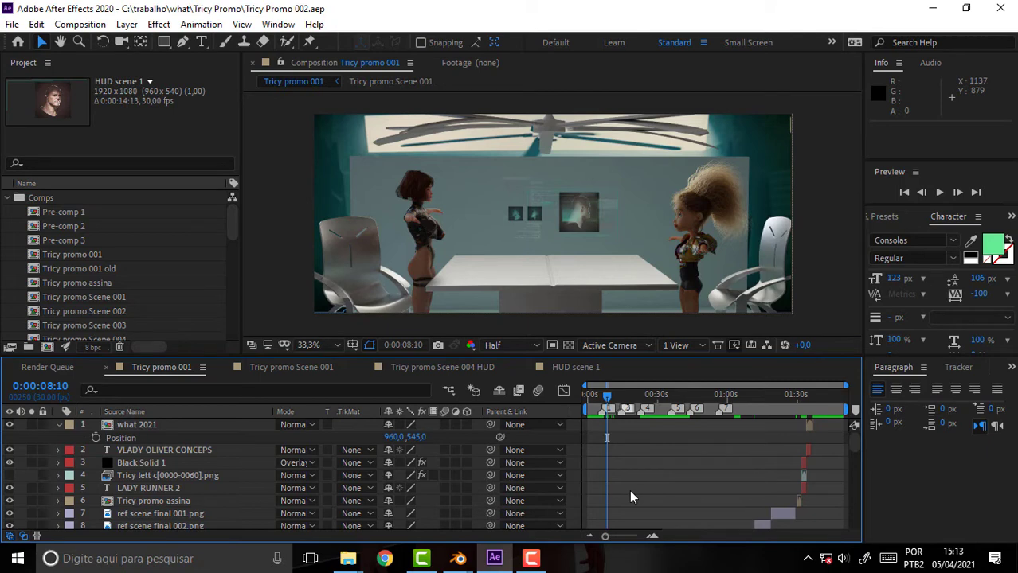
pyautogui.moveTo(458, 559)
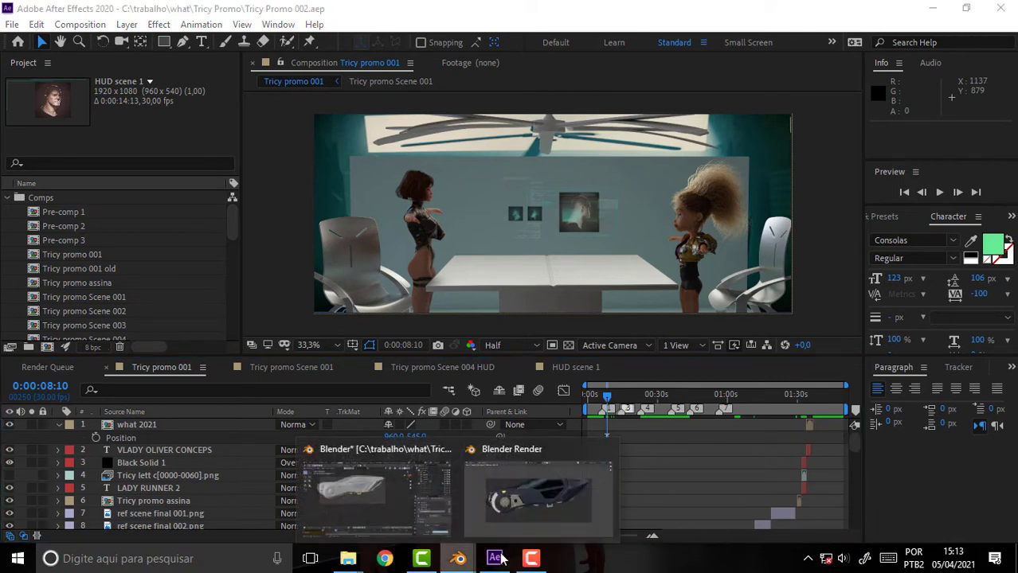
pyautogui.click(512, 510)
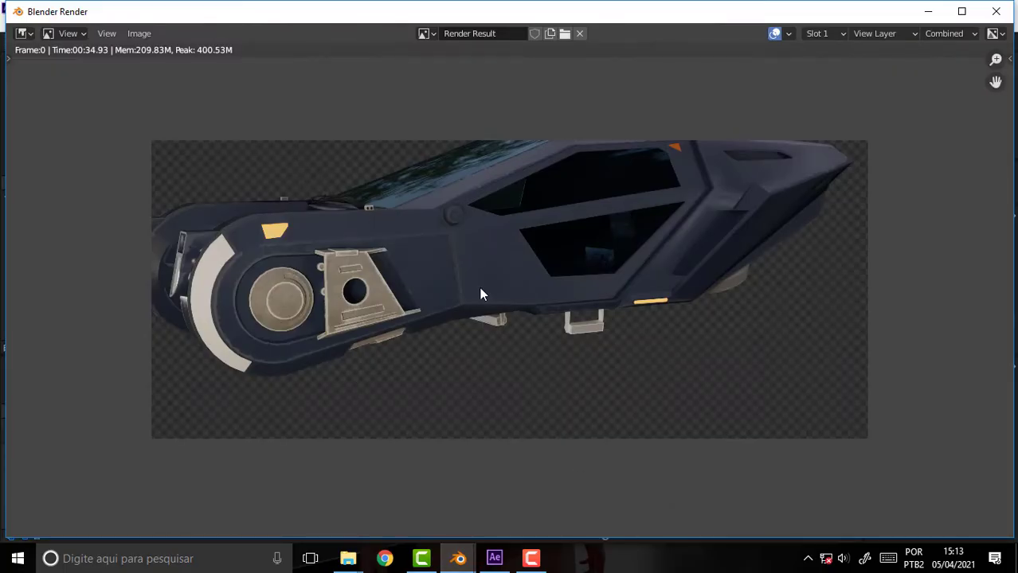
pyautogui.click(996, 11)
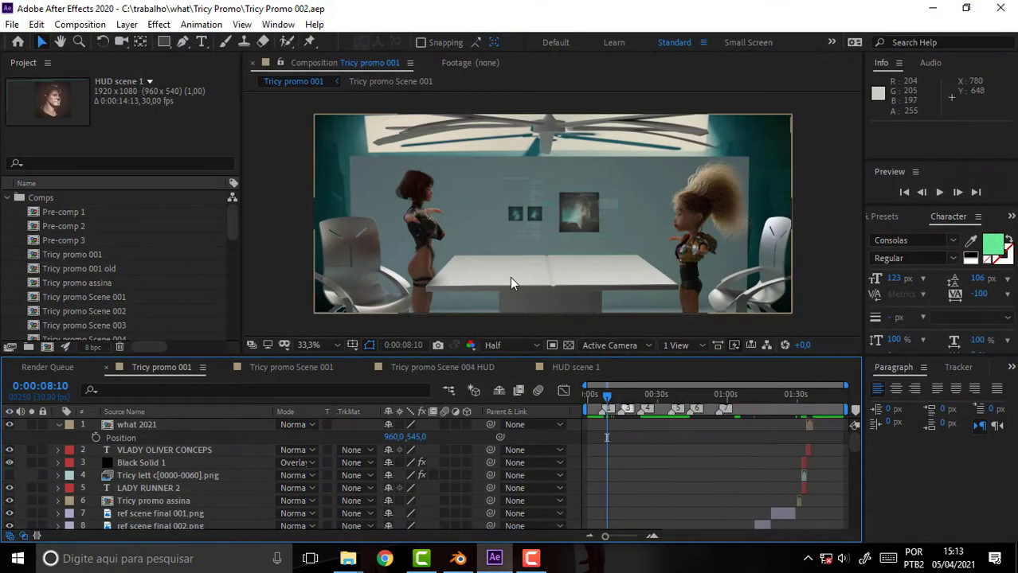
pyautogui.click(458, 560)
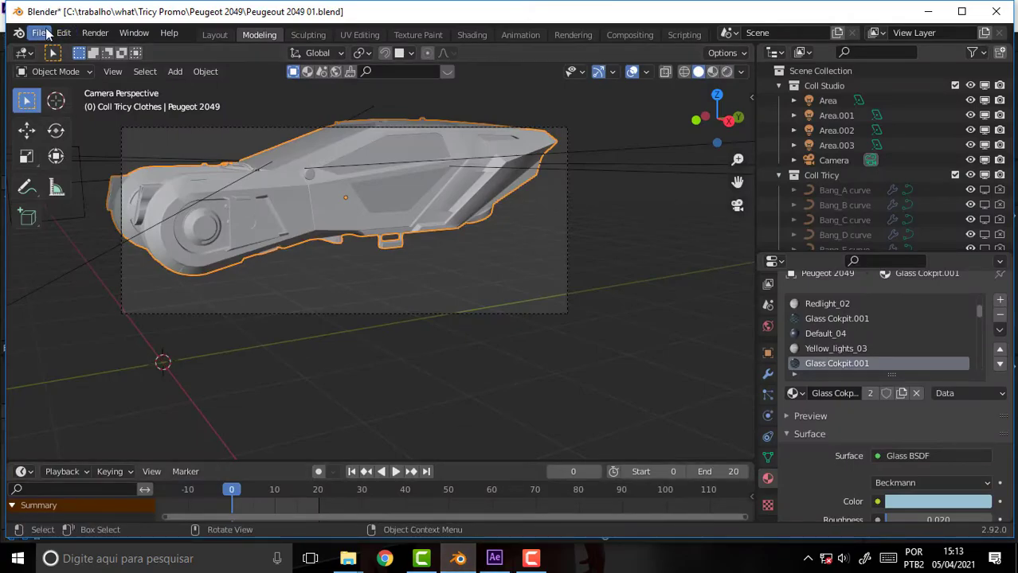
# Maximize Blender and open wanderer 006 scene 01 5 seqs.blend without saving the Peugeot file
pyautogui.click(962, 11)
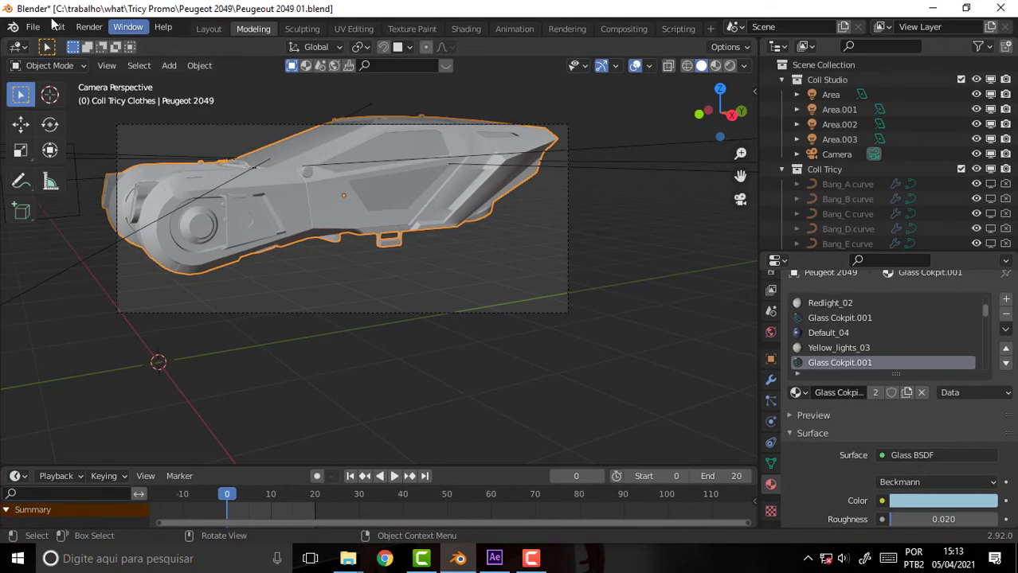
pyautogui.click(46, 29)
pyautogui.moveTo(67, 73)
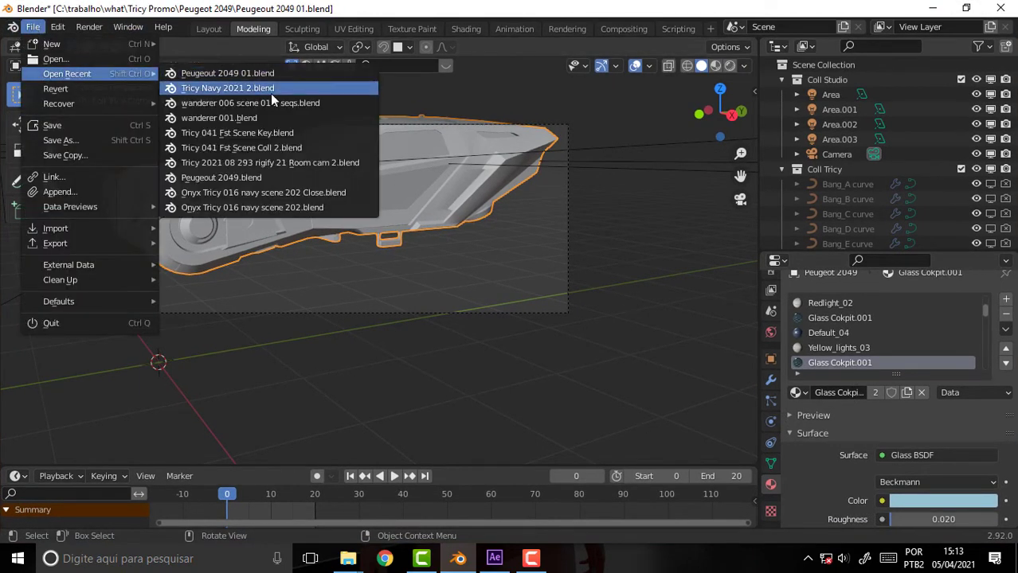
pyautogui.click(204, 104)
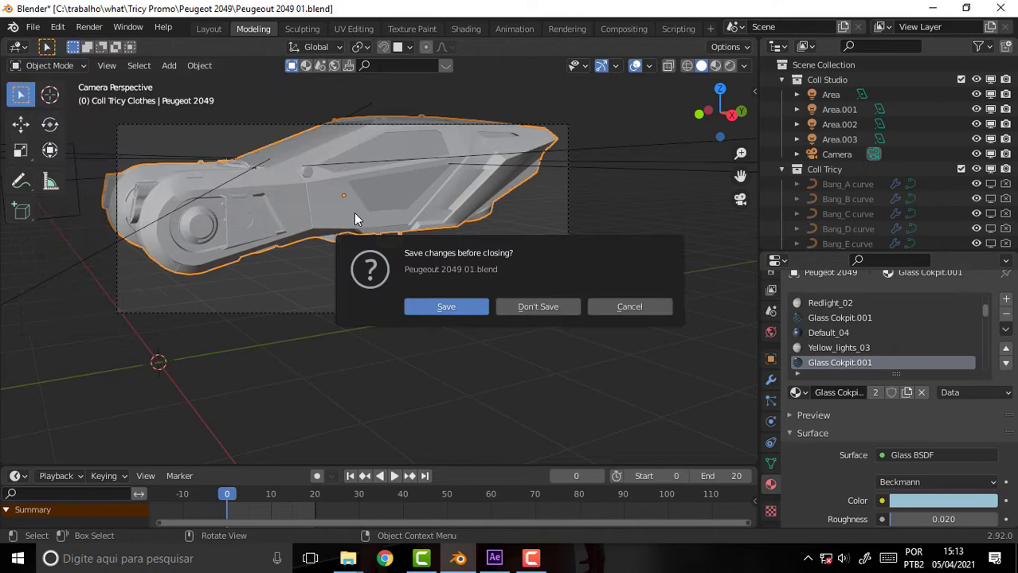
pyautogui.click(534, 313)
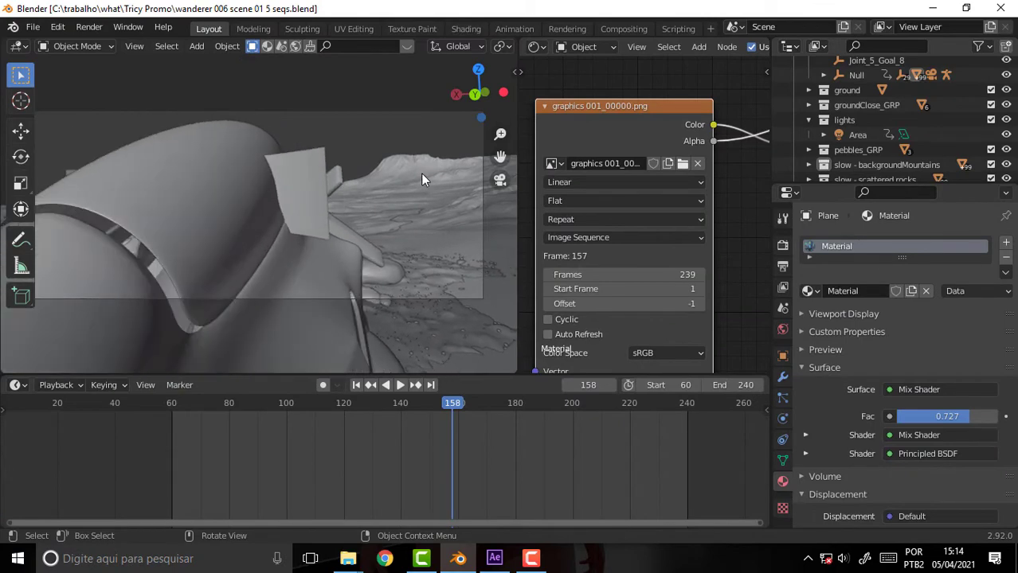
# Inspect the alet_04 ear blue and Plane materials, then switch to the Modeling workspace
pyautogui.click(323, 175)
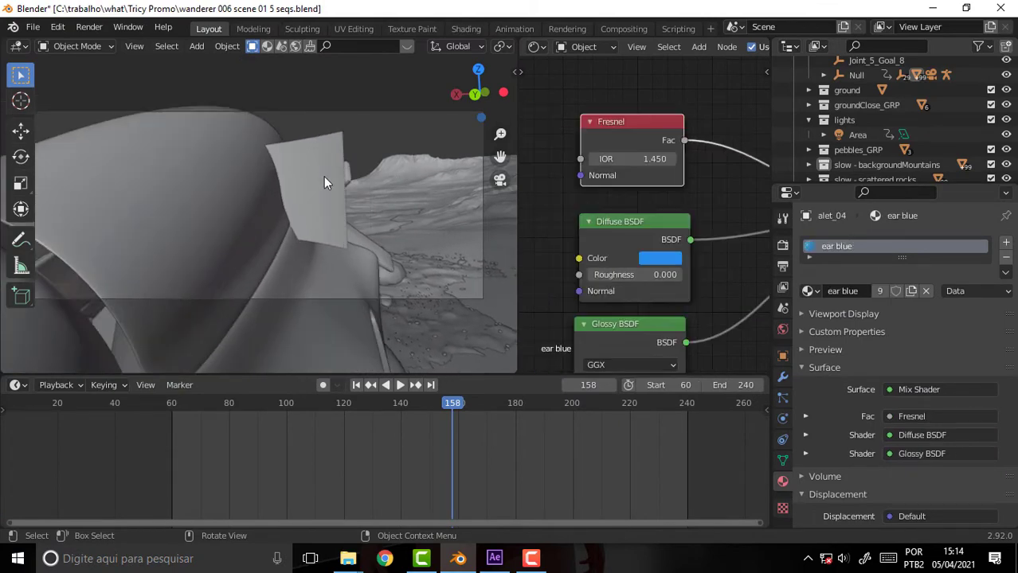
pyautogui.click(342, 146)
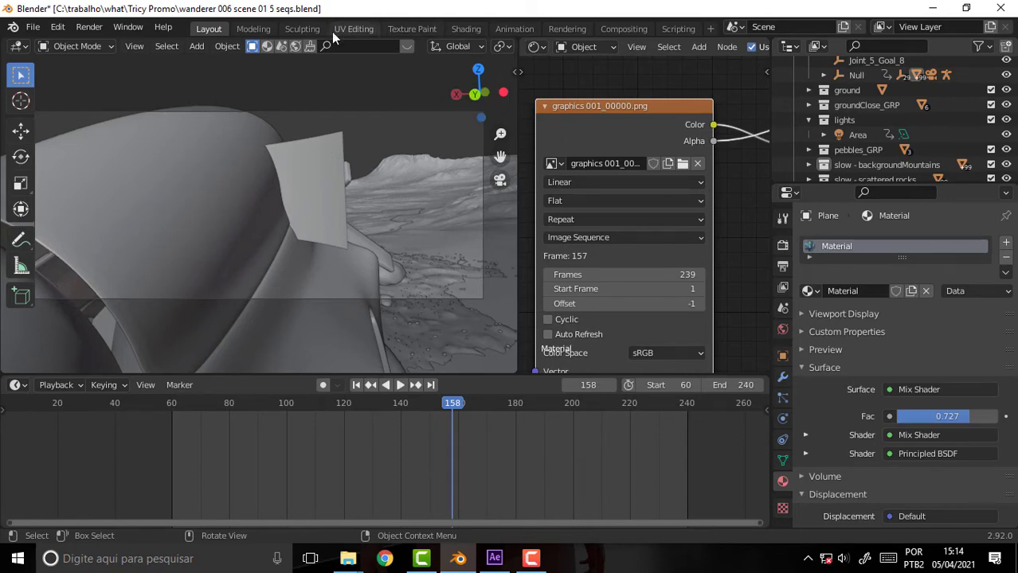
pyautogui.click(254, 29)
# Return the Plane to Object Mode, orbit out of camera view around the lander, and select Cockpit_glass
pyautogui.click(73, 45)
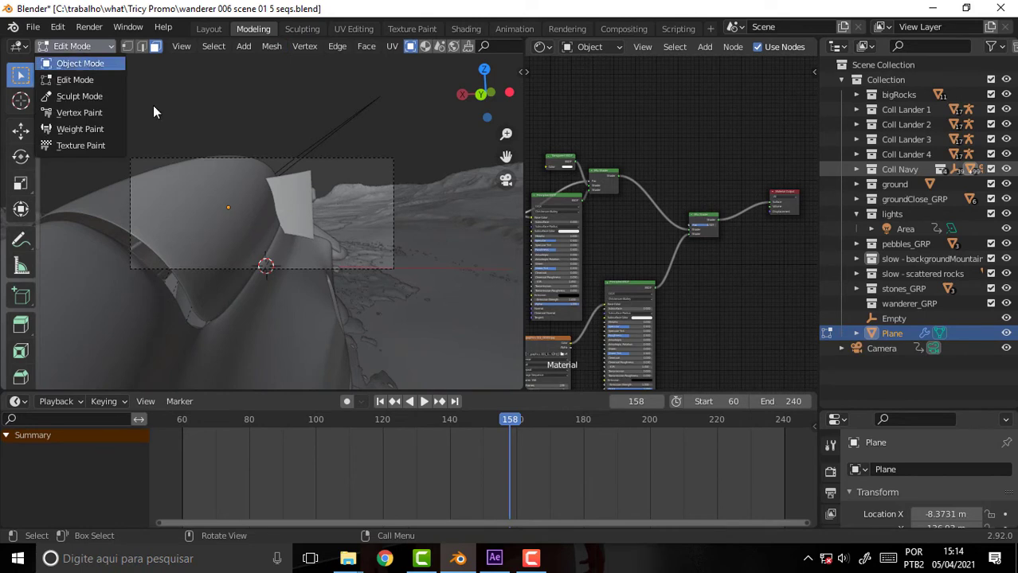
pyautogui.click(80, 62)
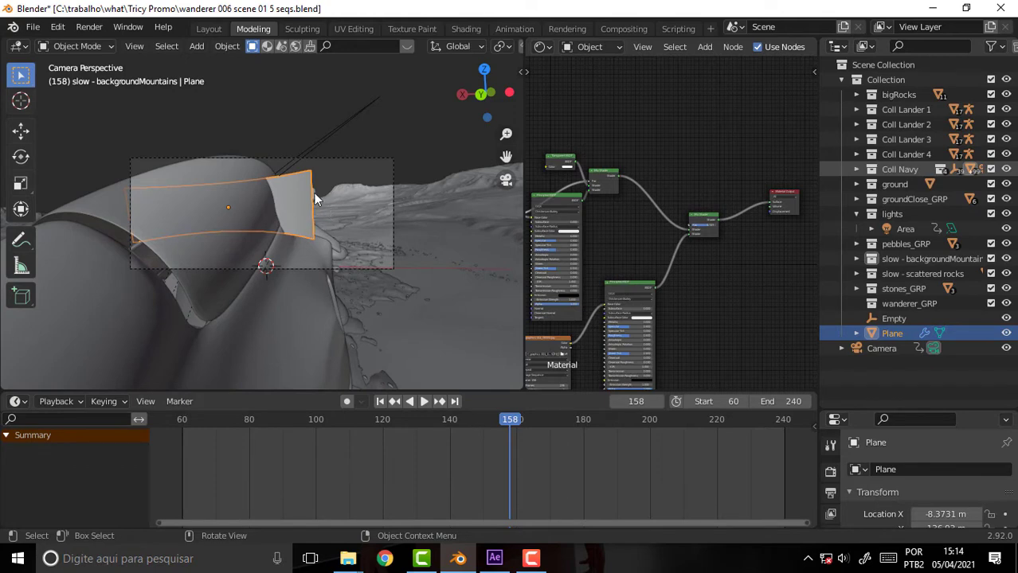
pyautogui.scroll(2, 313, 193)
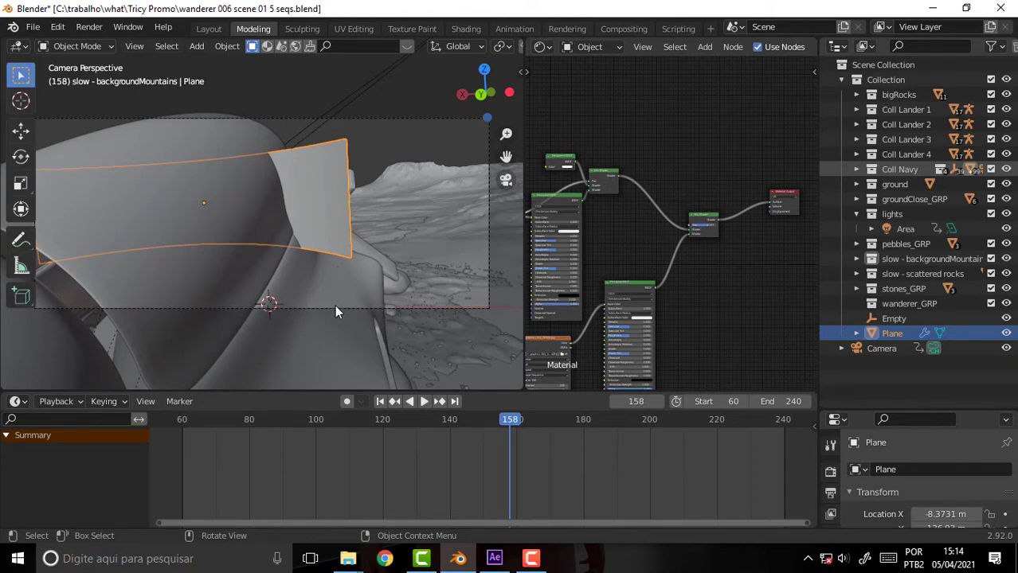
pyautogui.moveTo(400, 198)
pyautogui.mouseDown(button='middle')
pyautogui.moveTo(281, 218)
pyautogui.moveTo(312, 180)
pyautogui.moveTo(290, 173)
pyautogui.moveTo(396, 170)
pyautogui.moveTo(10, 169)
pyautogui.moveTo(67, 154)
pyautogui.moveTo(477, 181)
pyautogui.moveTo(422, 197)
pyautogui.moveTo(436, 206)
pyautogui.moveTo(373, 179)
pyautogui.mouseUp(button='middle')
pyautogui.scroll(3, 373, 180)
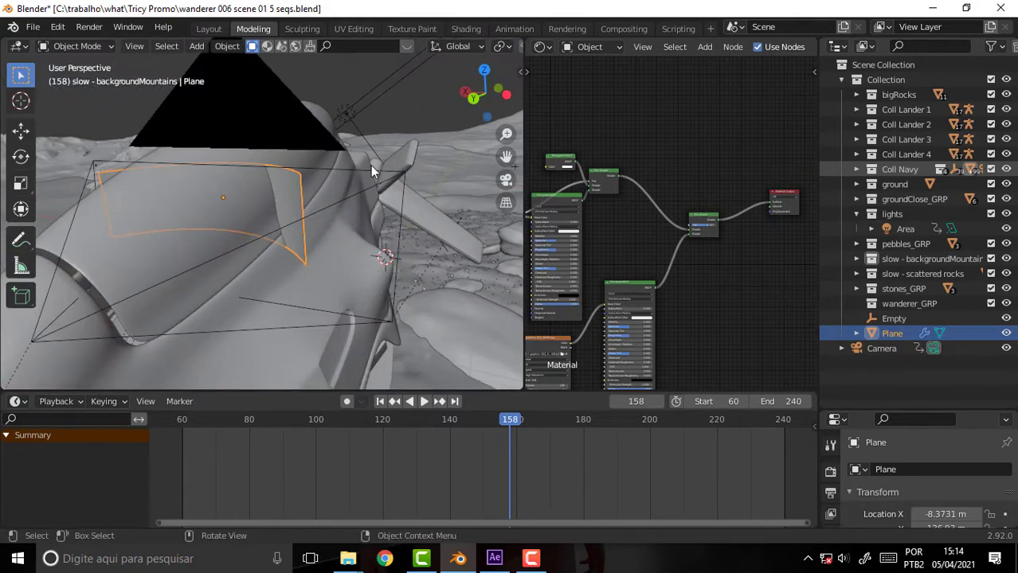
pyautogui.click(319, 113)
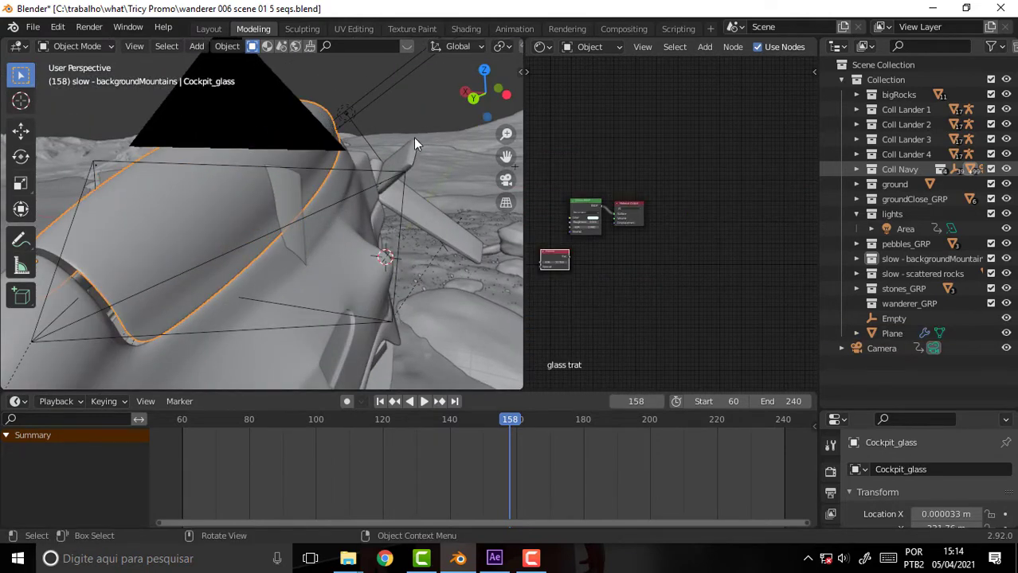
# Hide Cockpit_glass and orbit the view to look into the cockpit
pyautogui.press('h')
pyautogui.moveTo(413, 152)
pyautogui.mouseDown(button='middle')
pyautogui.moveTo(452, 133)
pyautogui.moveTo(193, 199)
pyautogui.mouseUp(button='middle')
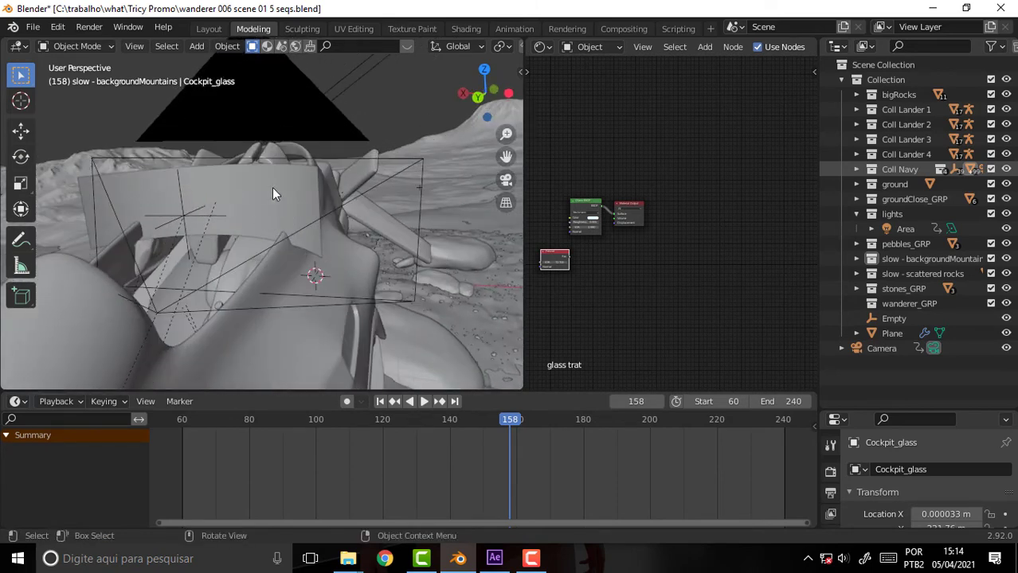
pyautogui.scroll(4, 281, 189)
pyautogui.scroll(-3, 275, 186)
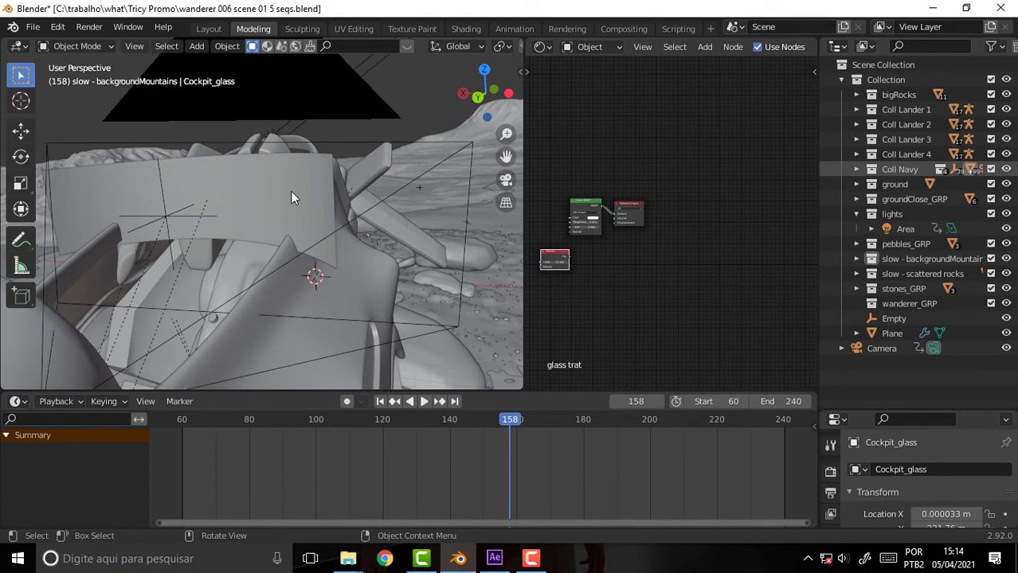
# Select the screen plane inside the cockpit and zoom the Shader Editor onto its material nodes
pyautogui.click(290, 191)
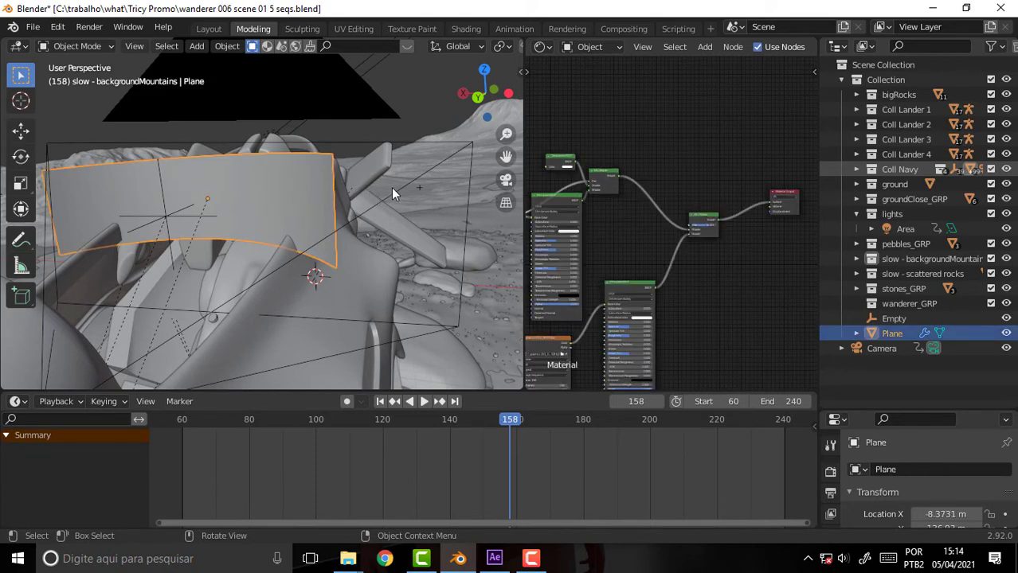
pyautogui.scroll(2, 723, 159)
pyautogui.scroll(1, 723, 158)
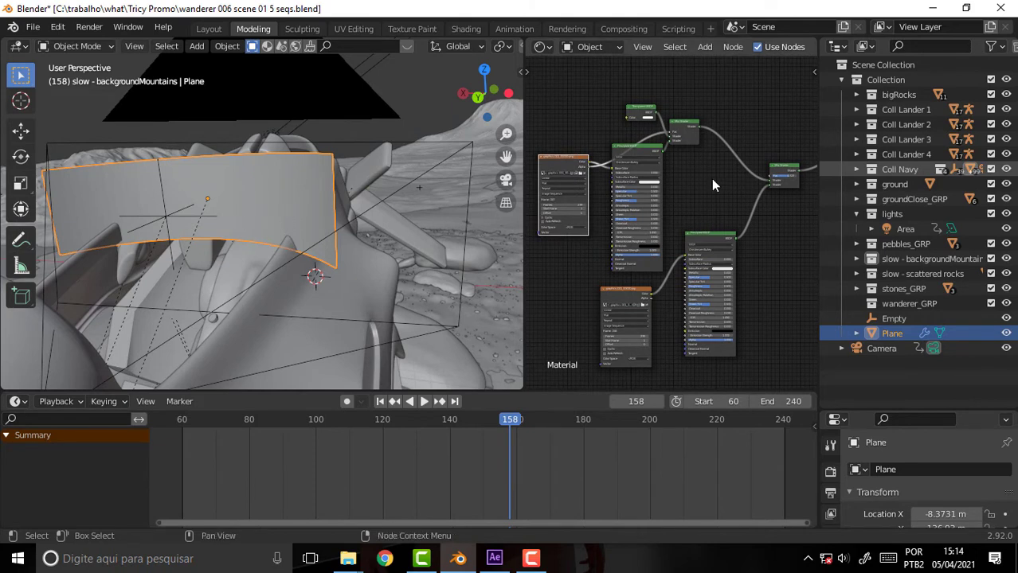
pyautogui.scroll(2, 711, 179)
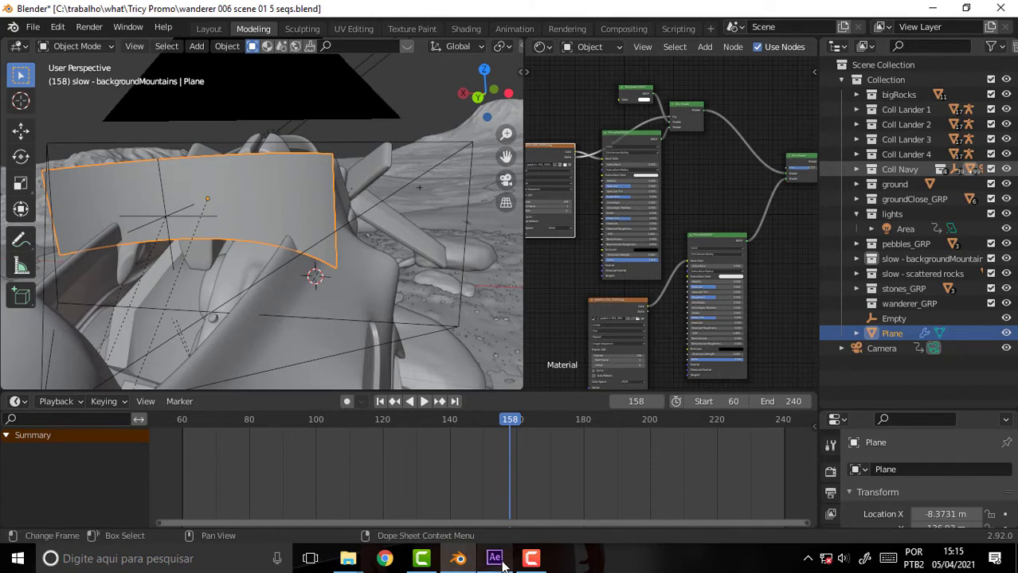
pyautogui.scroll(-1, 716, 200)
pyautogui.scroll(2, 716, 200)
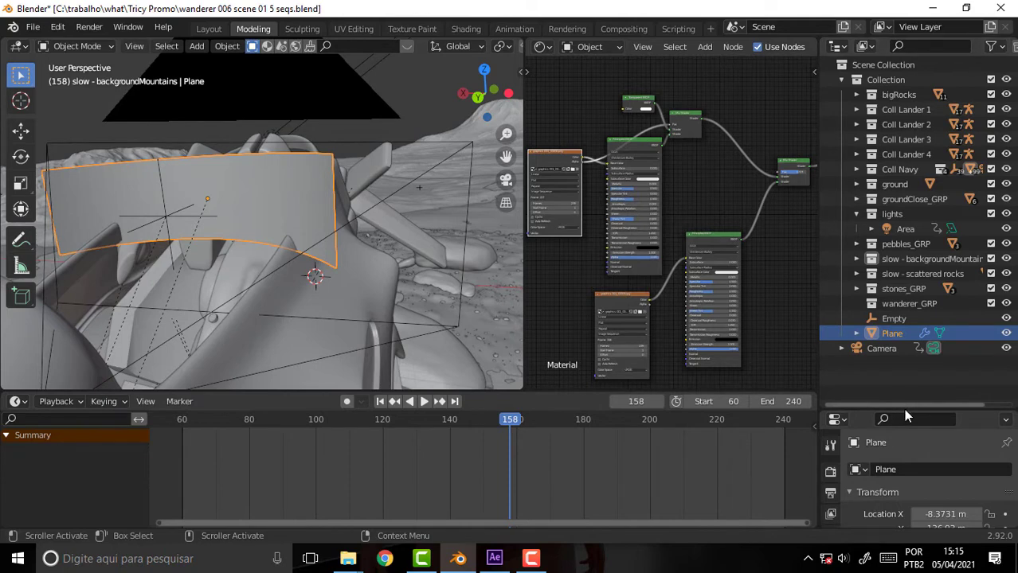
# Rename the Plane's material from 'Material' to 'Monitor tela' in the Material properties
pyautogui.moveTo(905, 416); pyautogui.dragTo(887, 160)
pyautogui.click(830, 457)
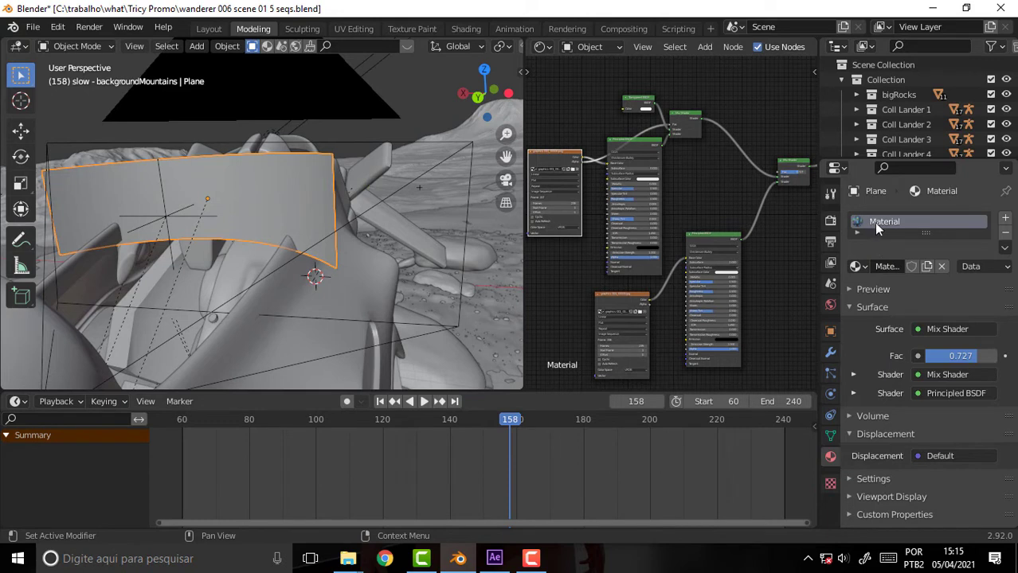
pyautogui.doubleClick(885, 222)
pyautogui.write('Moni')
pyautogui.write('tor')
pyautogui.write(' tela')
pyautogui.press('Return')
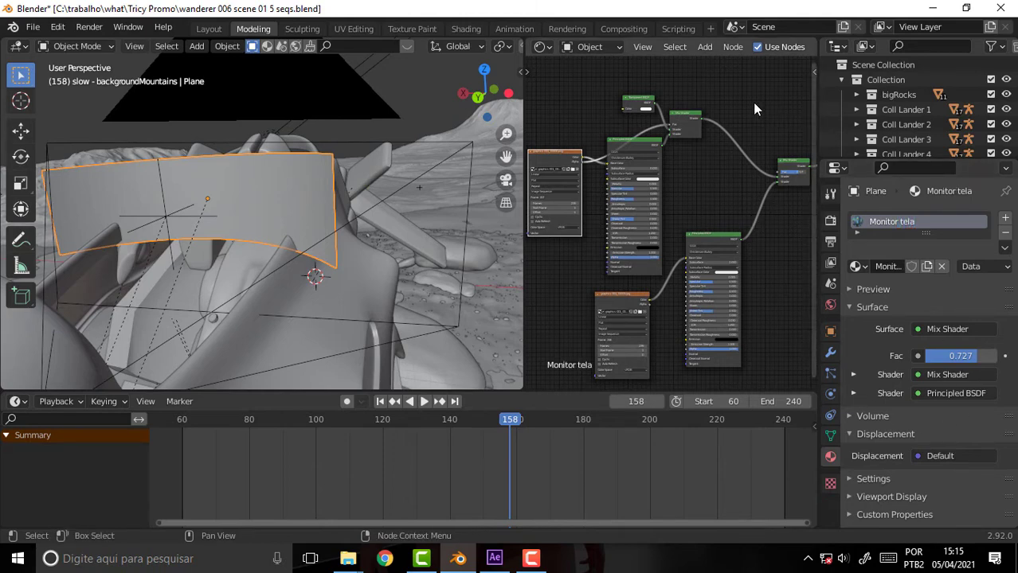
# Pan over the Transparent BSDF, Mix Shader (0.727) and Principled BSDF nodes, then view the plane edge-on
pyautogui.scroll(2, 741, 100)
pyautogui.scroll(2, 727, 106)
pyautogui.scroll(-3, 566, 212)
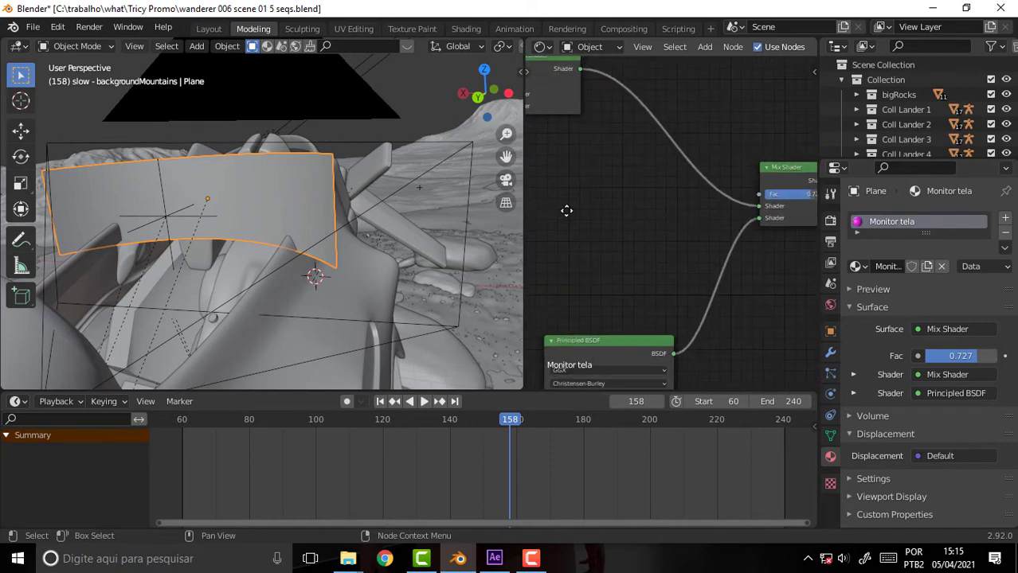
pyautogui.moveTo(774, 257); pyautogui.dragTo(615, 246, button='middle')
pyautogui.scroll(3, 775, 306)
pyautogui.moveTo(774, 307); pyautogui.dragTo(799, 266, button='middle')
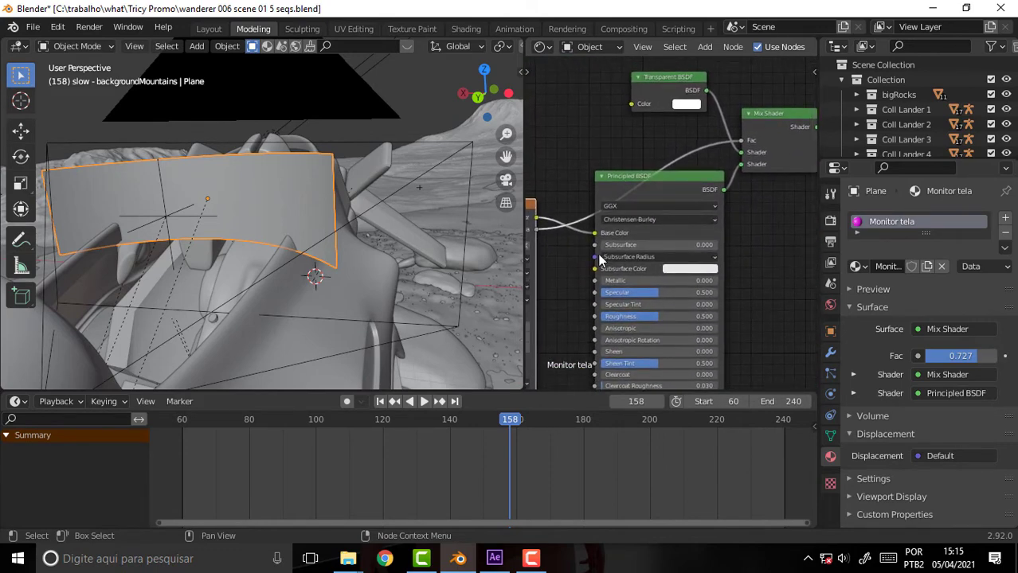
pyautogui.scroll(-2, 754, 276)
pyautogui.moveTo(564, 195)
pyautogui.mouseDown(button='middle')
pyautogui.moveTo(645, 170)
pyautogui.moveTo(816, 209)
pyautogui.mouseUp(button='middle')
pyautogui.scroll(2, 645, 171)
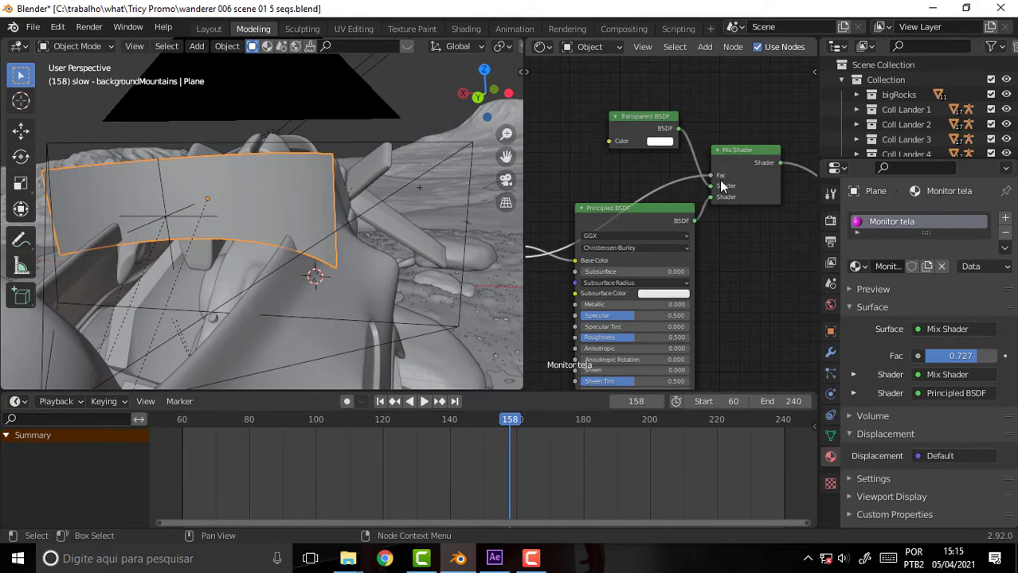
pyautogui.moveTo(502, 185)
pyautogui.mouseDown(button='middle')
pyautogui.moveTo(55, 151)
pyautogui.moveTo(504, 208)
pyautogui.moveTo(517, 177)
pyautogui.moveTo(650, 138)
pyautogui.mouseUp(button='middle')
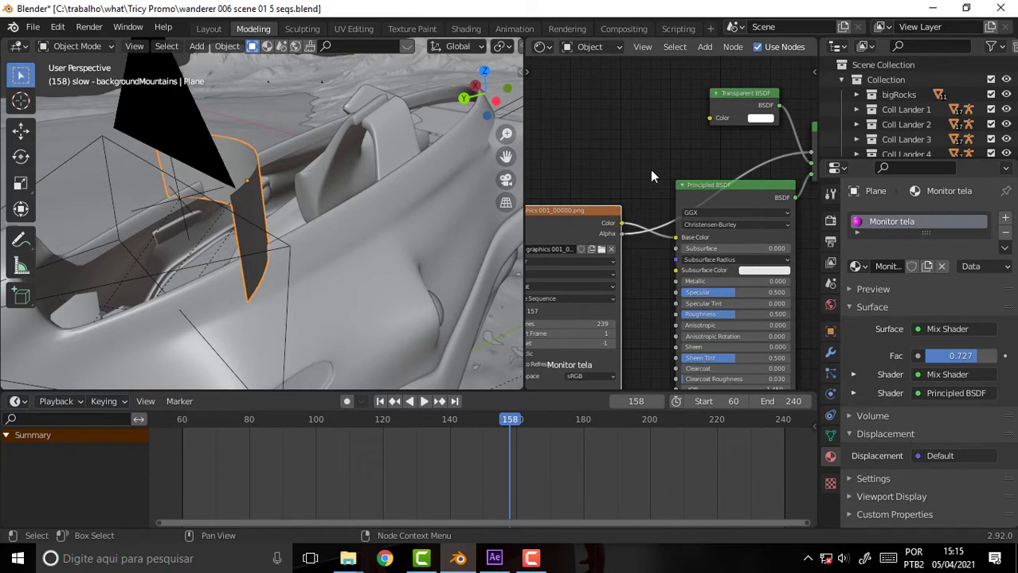
pyautogui.scroll(-1, 649, 167)
pyautogui.moveTo(650, 161)
pyautogui.mouseDown(button='middle')
pyautogui.moveTo(582, 160)
pyautogui.moveTo(576, 72)
pyautogui.mouseUp(button='middle')
pyautogui.scroll(-1, 731, 243)
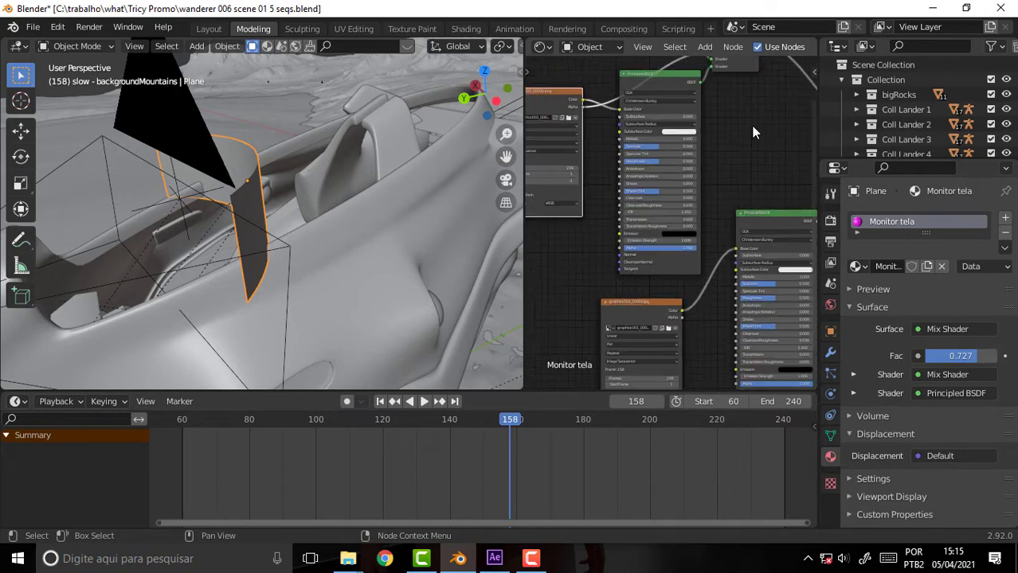
pyautogui.moveTo(752, 126); pyautogui.dragTo(674, 140, button='middle')
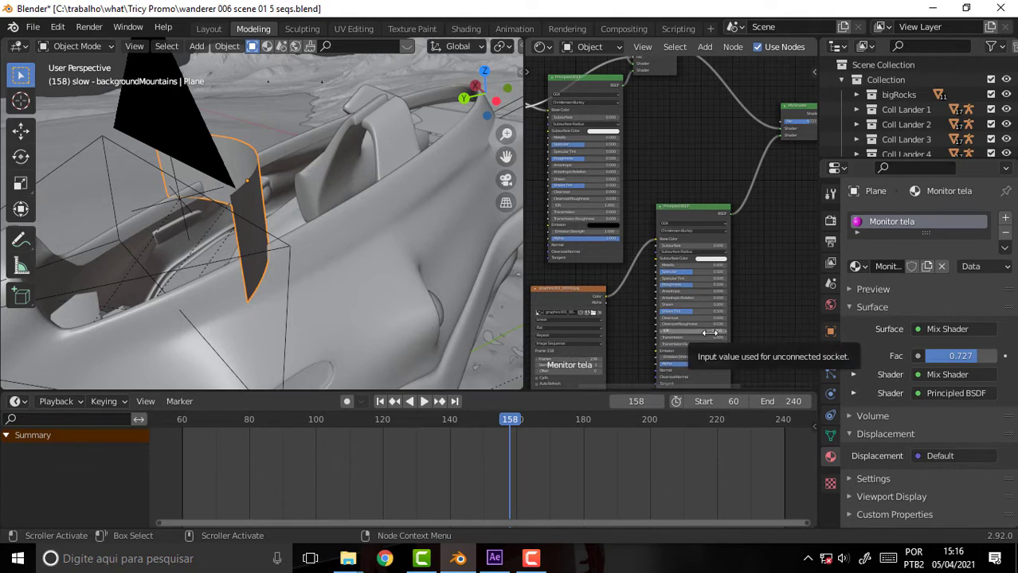
pyautogui.scroll(-1, 667, 182)
pyautogui.scroll(-1, 693, 230)
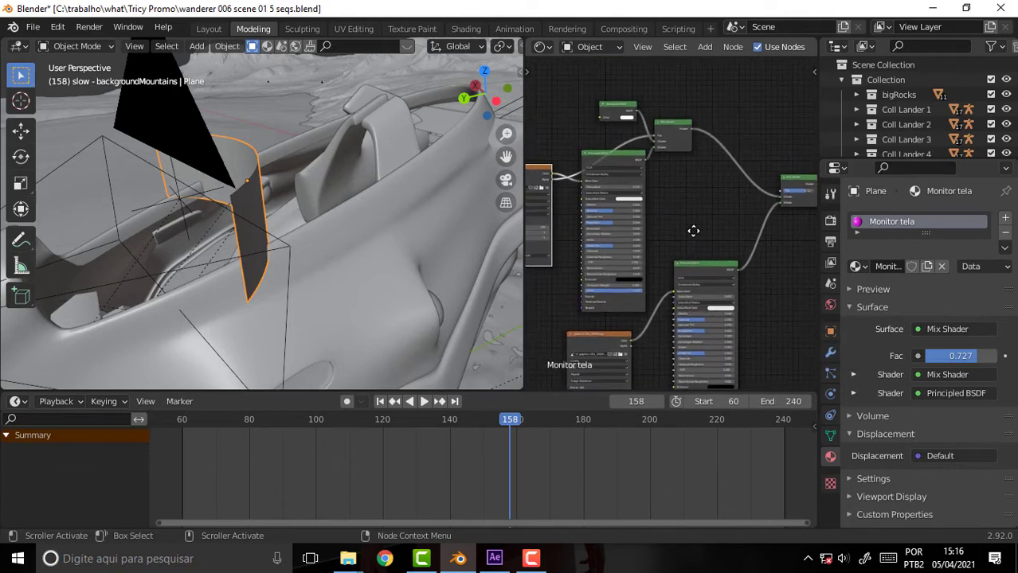
pyautogui.moveTo(693, 230); pyautogui.dragTo(706, 238, button='middle')
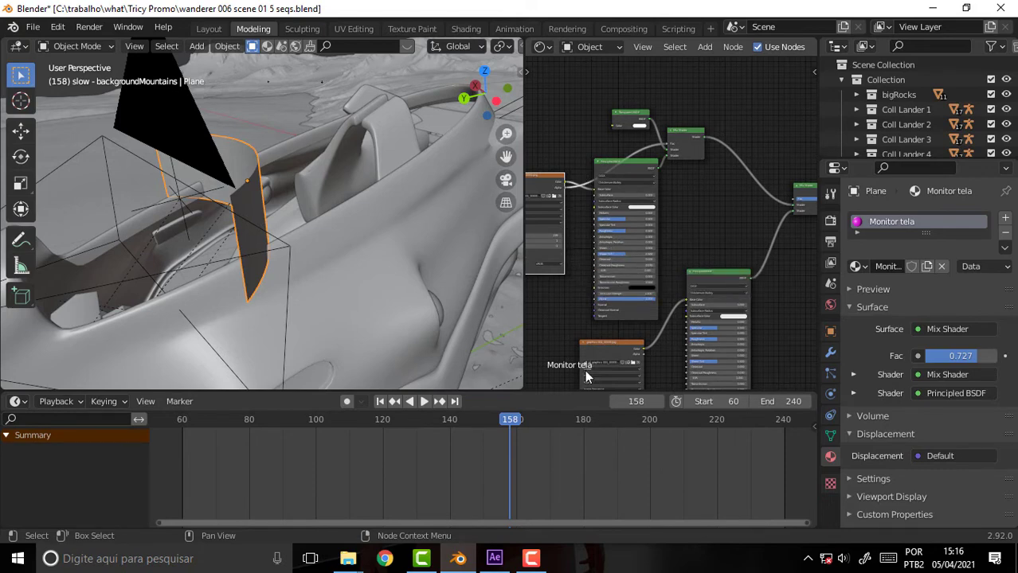
pyautogui.click(494, 558)
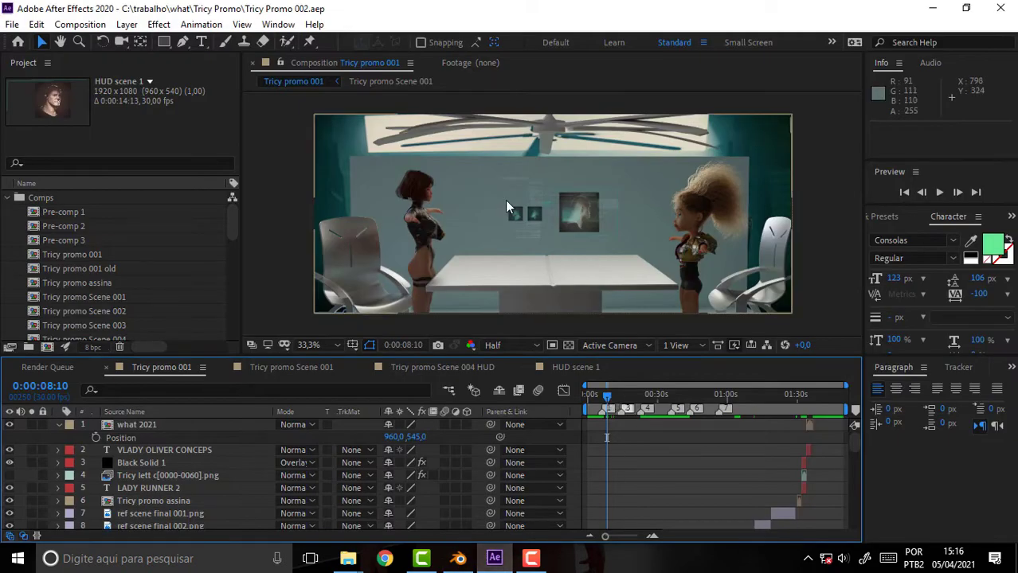
pyautogui.click(458, 559)
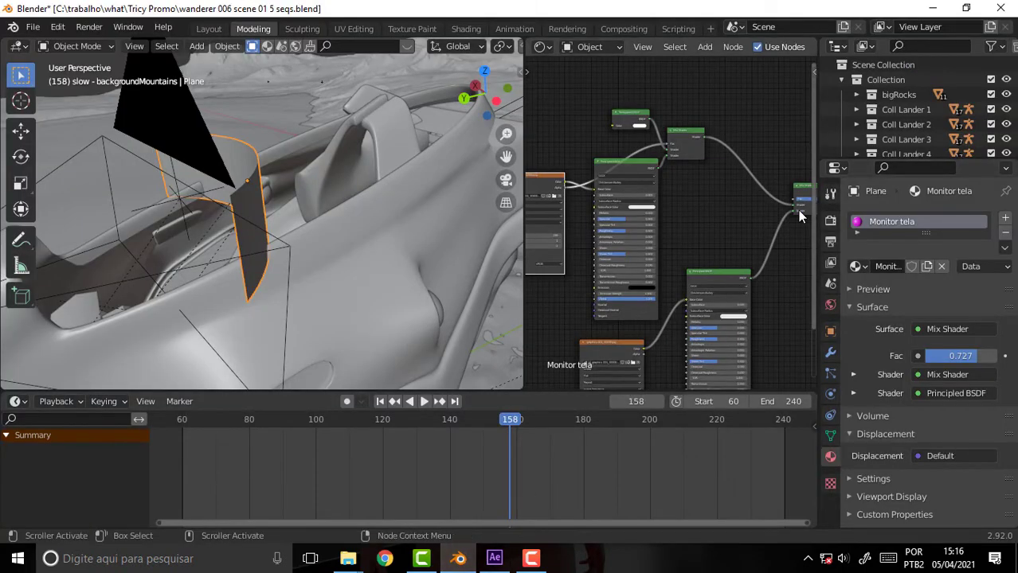
# Zoom in on the 0.727 Mix Shader, pan to the Principled BSDF (GGX, Roughness 0.500), then zoom out
pyautogui.scroll(3, 734, 230)
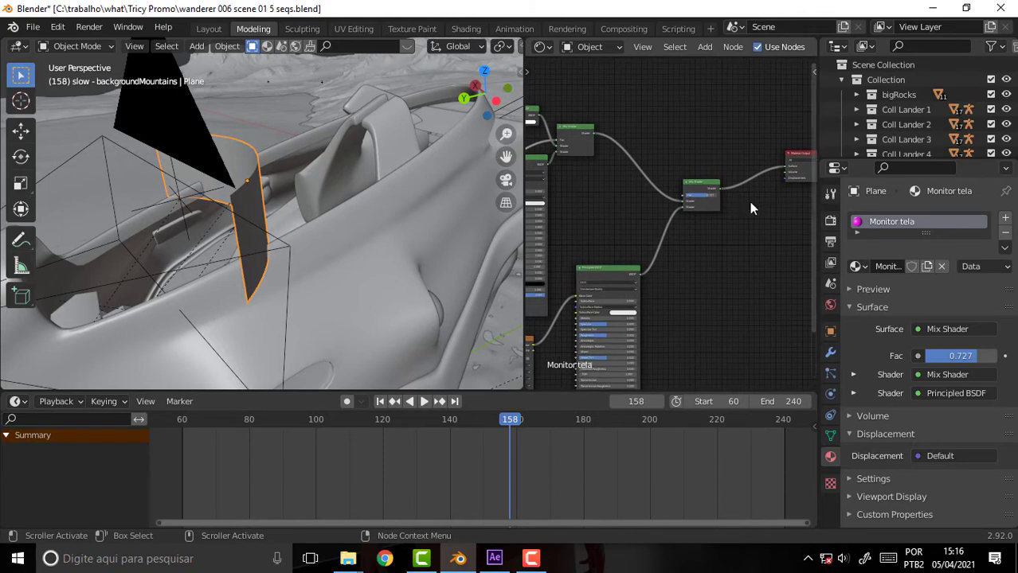
pyautogui.scroll(4, 749, 202)
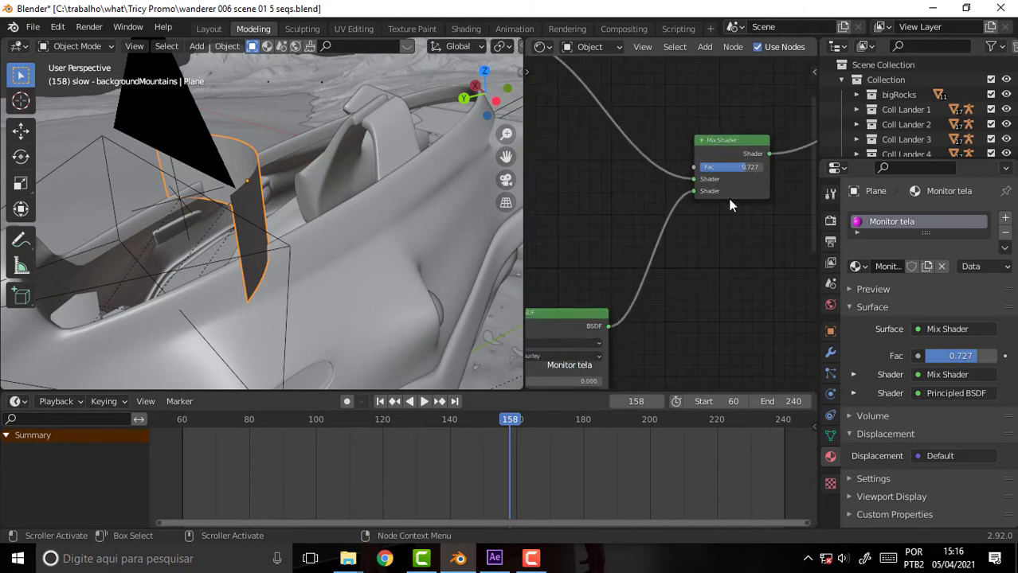
pyautogui.moveTo(685, 280)
pyautogui.mouseDown(button='middle')
pyautogui.moveTo(785, 174)
pyautogui.moveTo(804, 182)
pyautogui.mouseUp(button='middle')
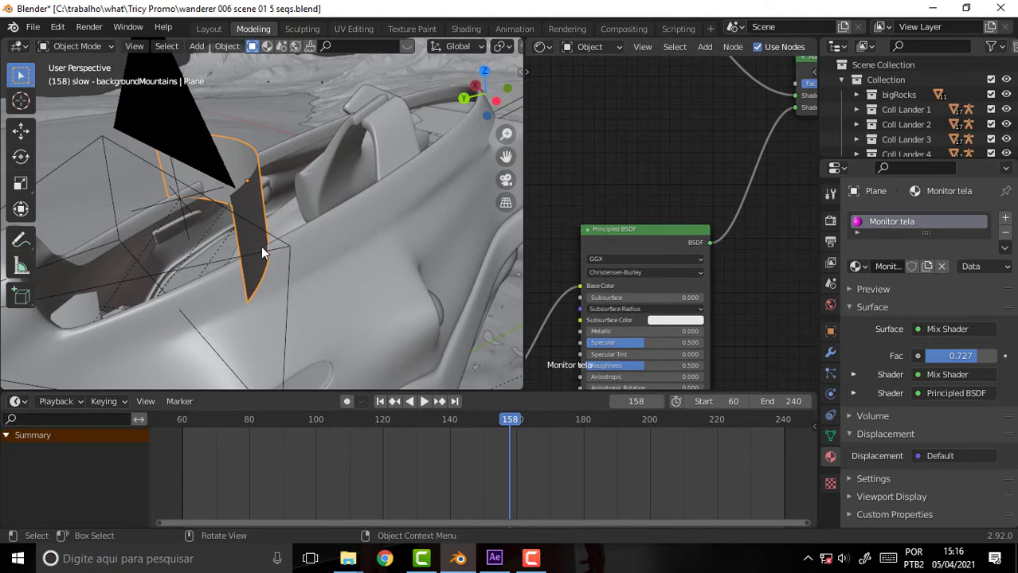
pyautogui.scroll(-1, 711, 209)
pyautogui.scroll(-1, 712, 209)
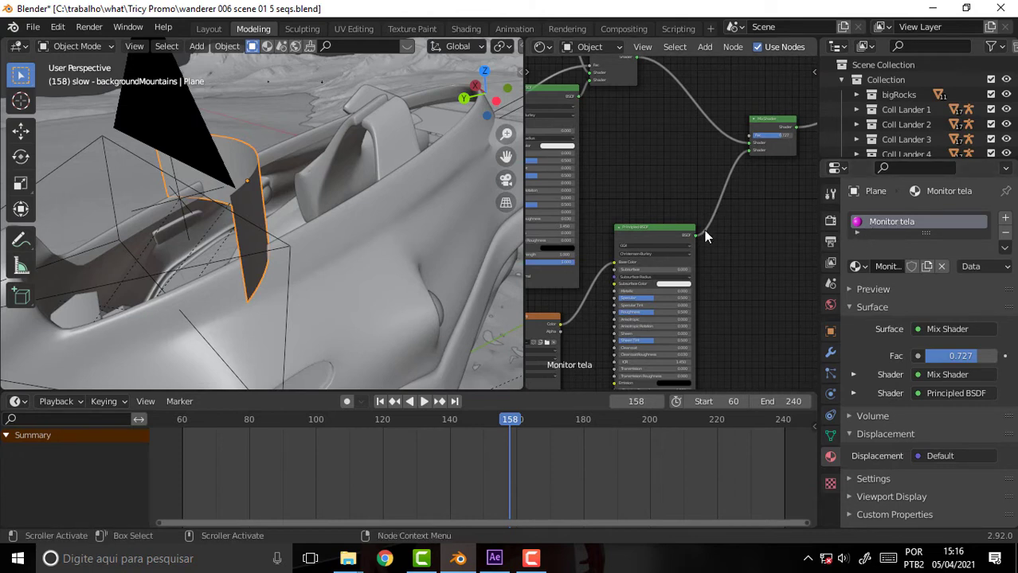
# Save the wanderer scene file and zoom the node view out
pyautogui.click(33, 26)
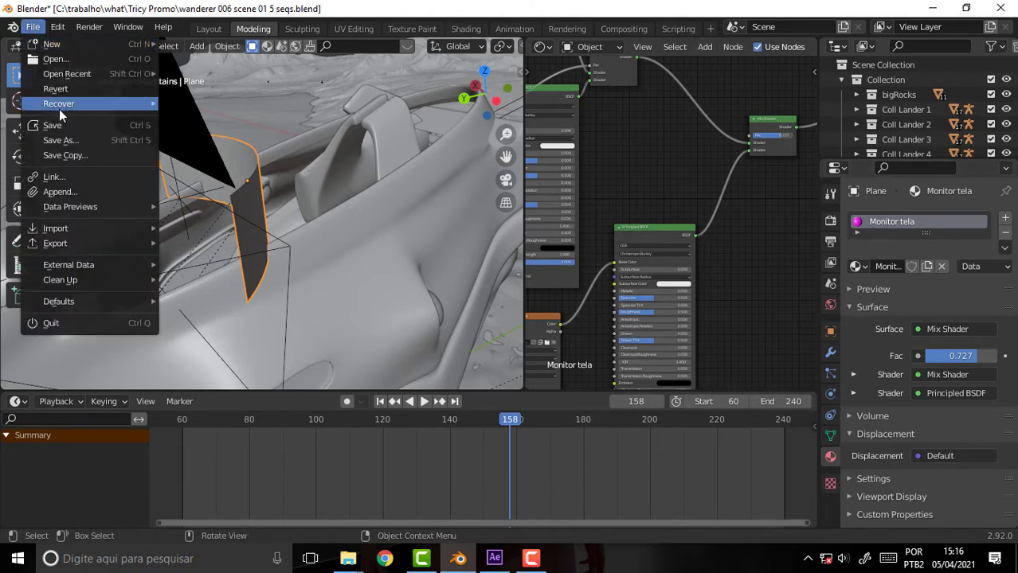
pyautogui.click(60, 125)
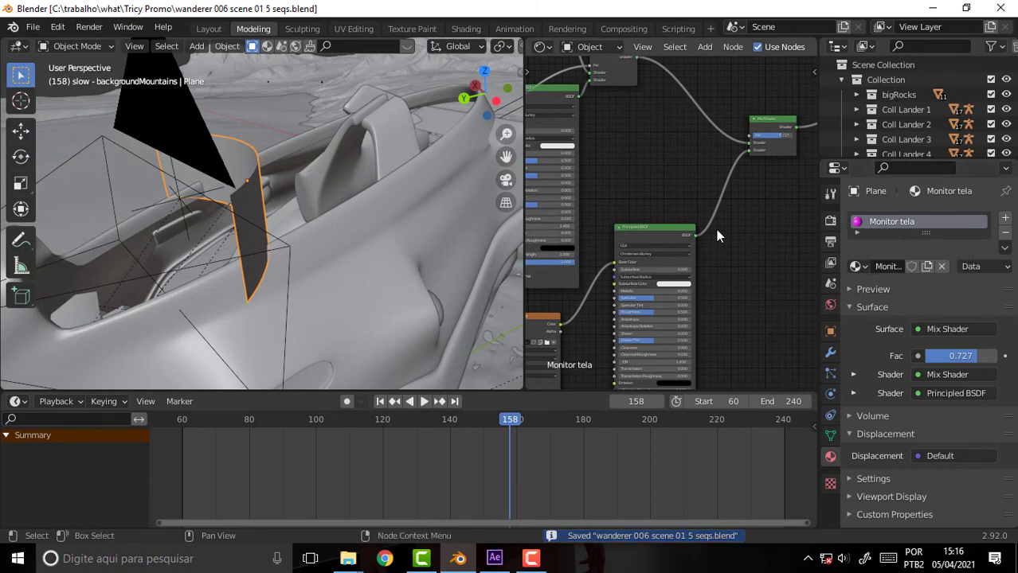
pyautogui.scroll(-1, 608, 159)
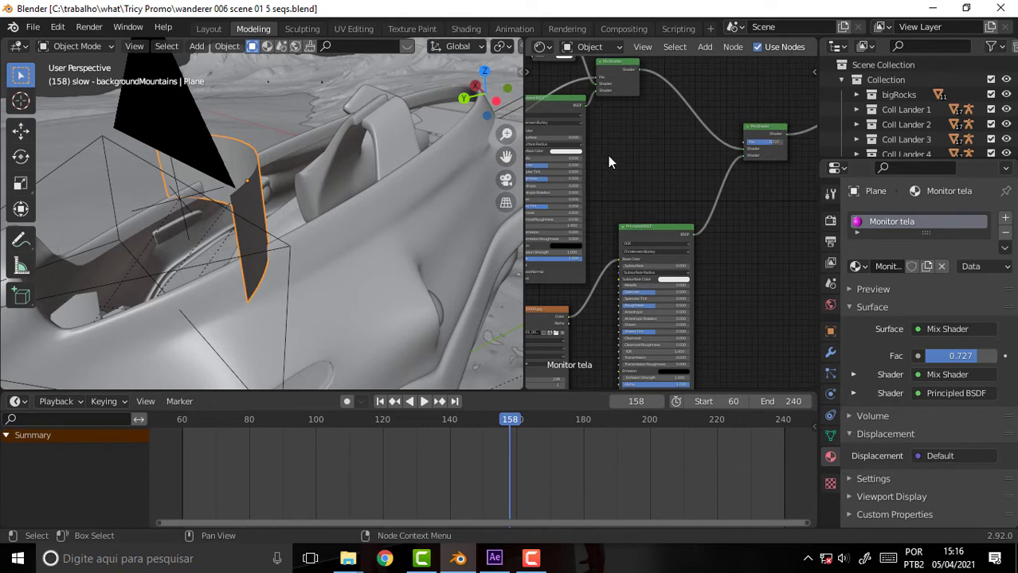
pyautogui.scroll(-1, 643, 162)
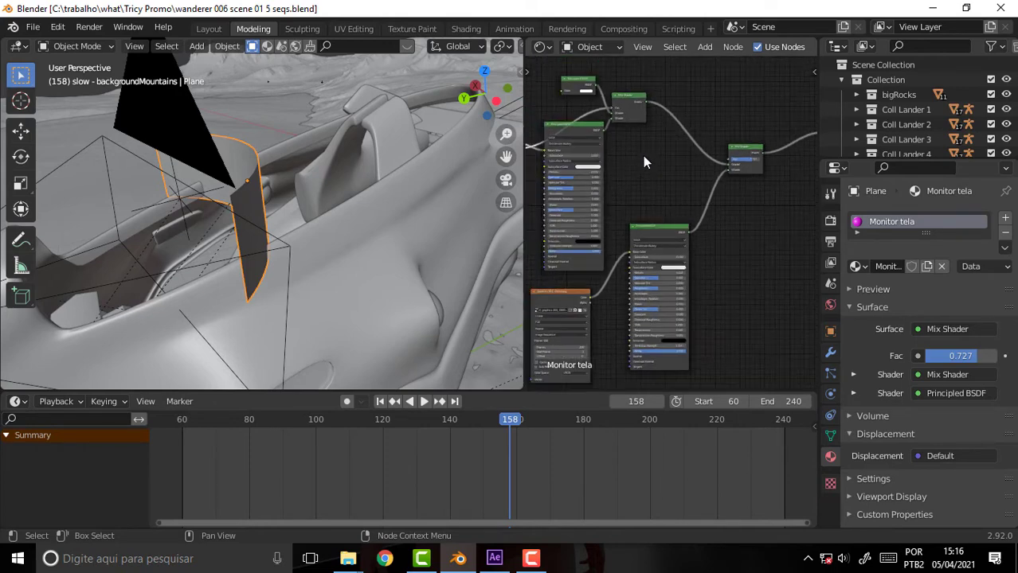
# Recentre the node graph, orbit around the screen plane, and bring up the File menu's recent files
pyautogui.moveTo(650, 167); pyautogui.dragTo(718, 139, button='middle')
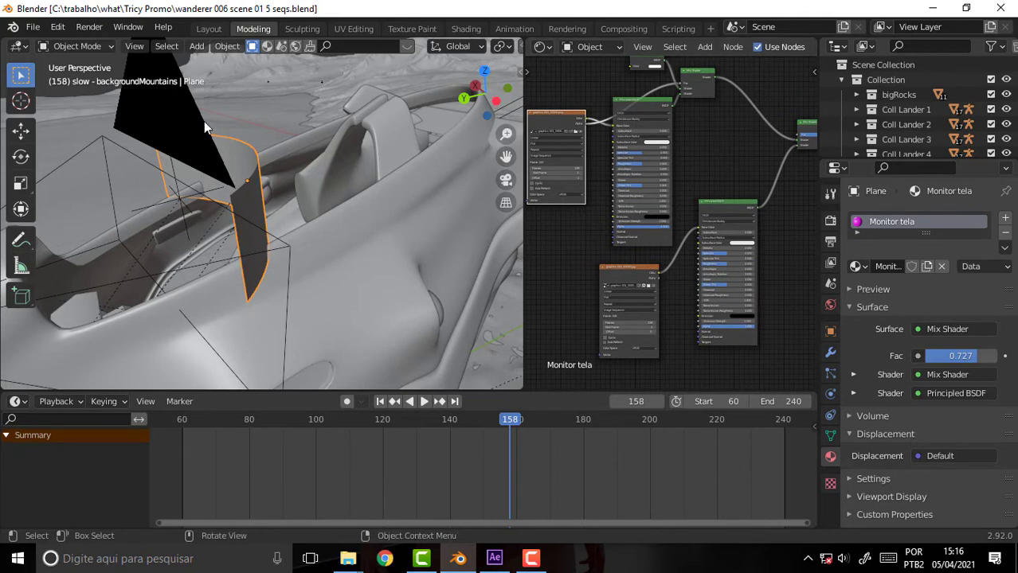
pyautogui.moveTo(271, 148); pyautogui.dragTo(334, 102, button='middle')
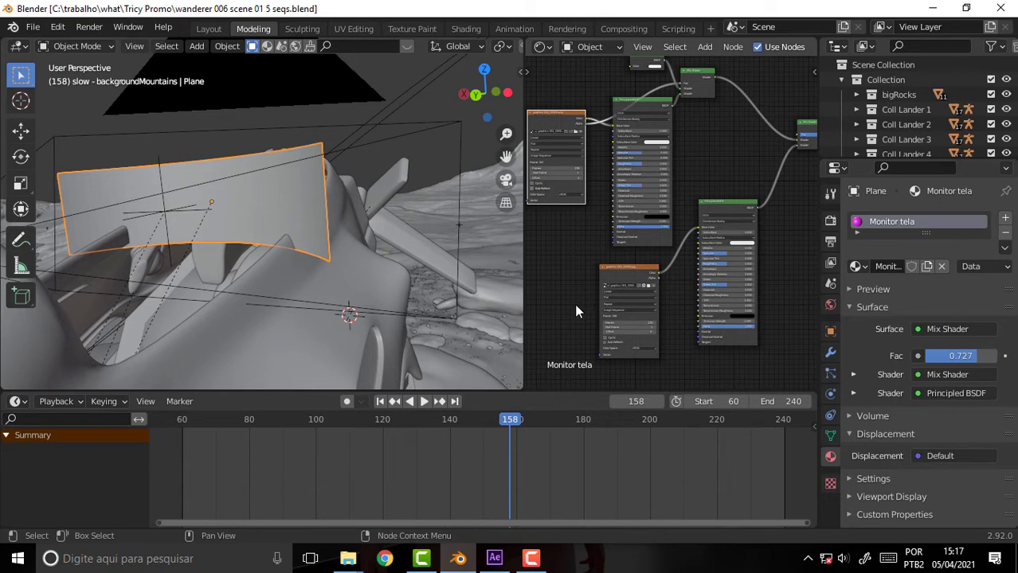
pyautogui.click(32, 27)
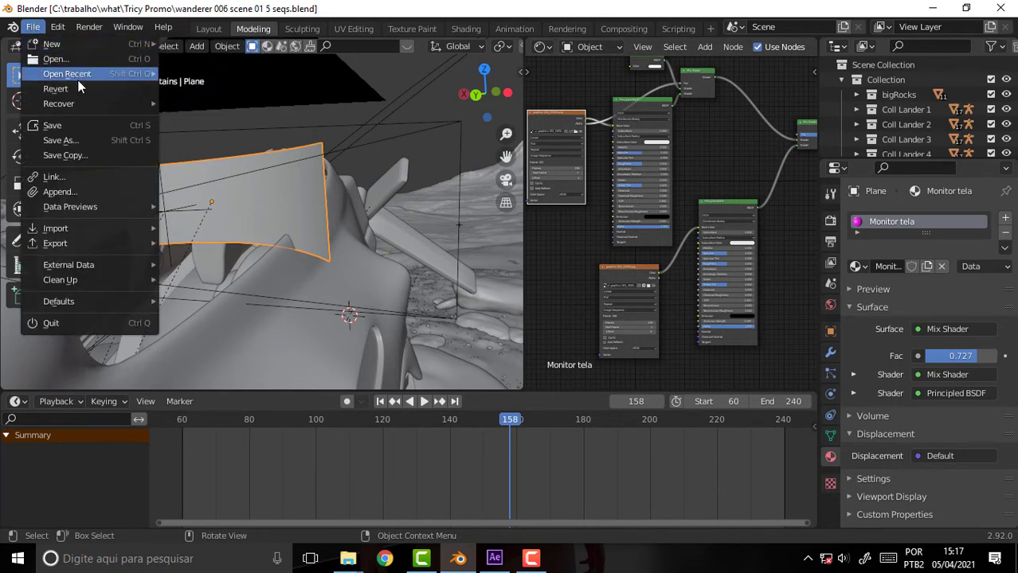
pyautogui.moveTo(67, 74)
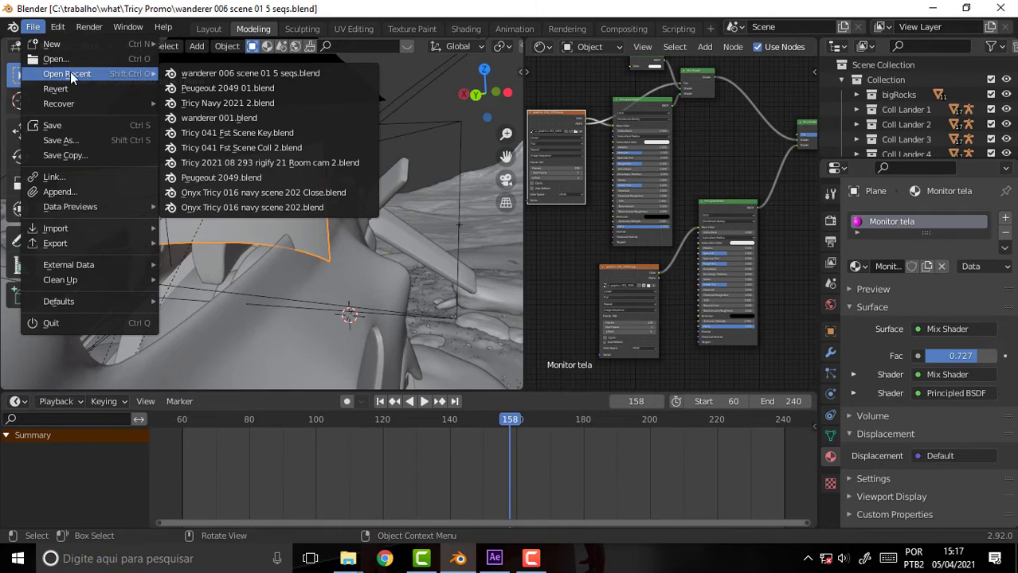
# Scroll the file browser down to Tricy Scene Final 02.blend and load it
pyautogui.click(66, 60)
pyautogui.scroll(-1, 546, 271)
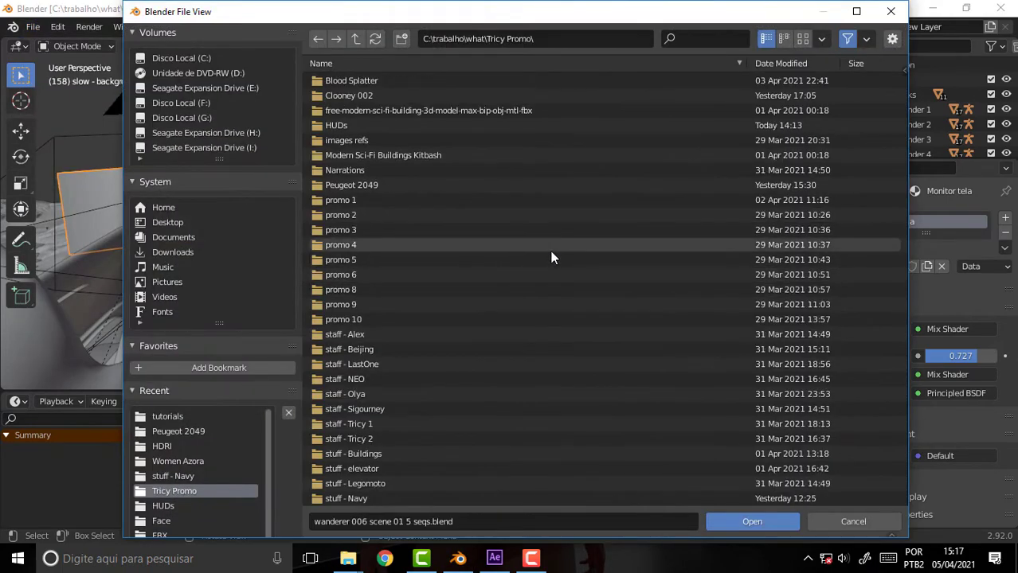
pyautogui.scroll(-6, 549, 255)
pyautogui.scroll(-3, 549, 256)
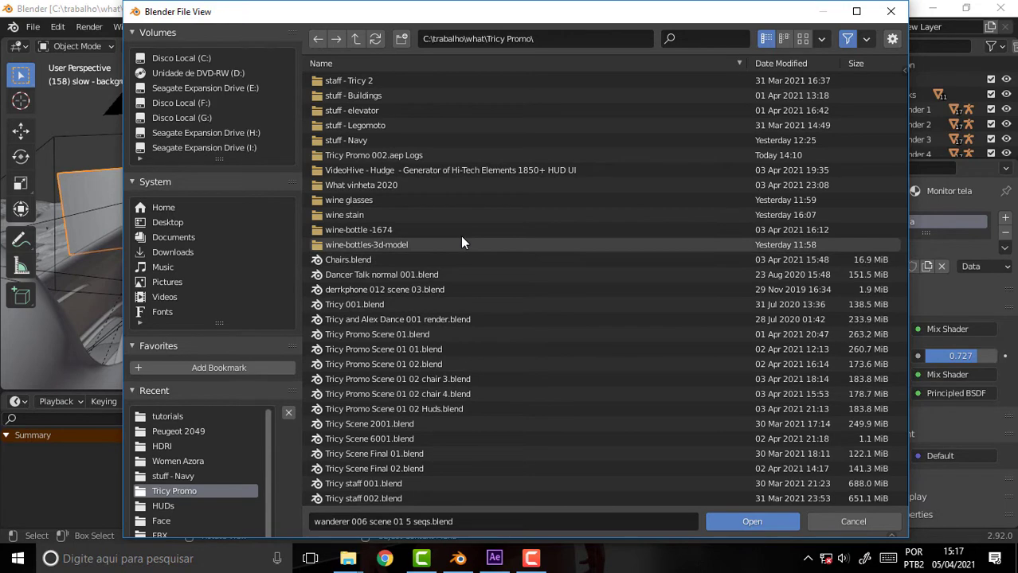
pyautogui.scroll(-2, 462, 239)
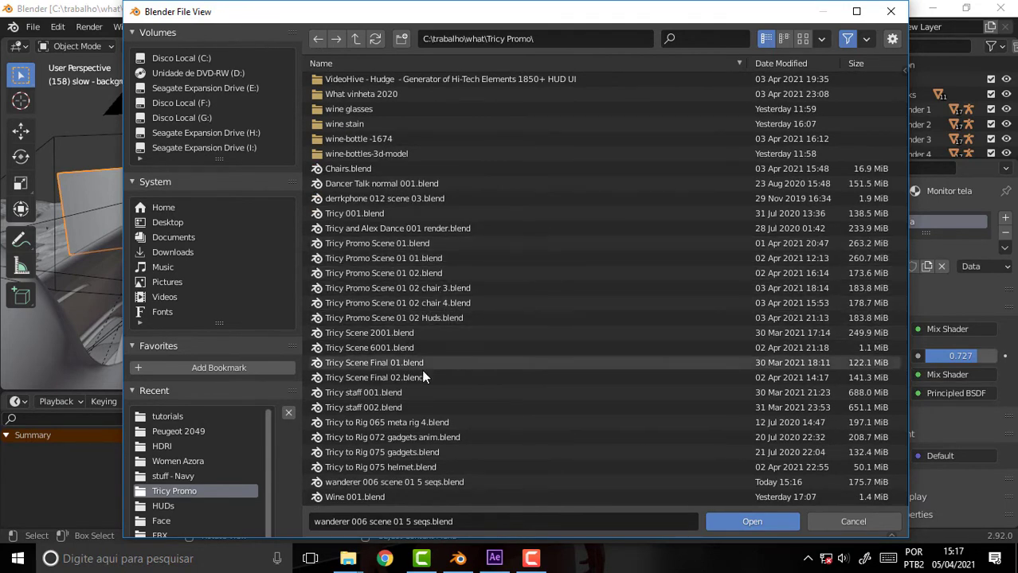
pyautogui.click(381, 377)
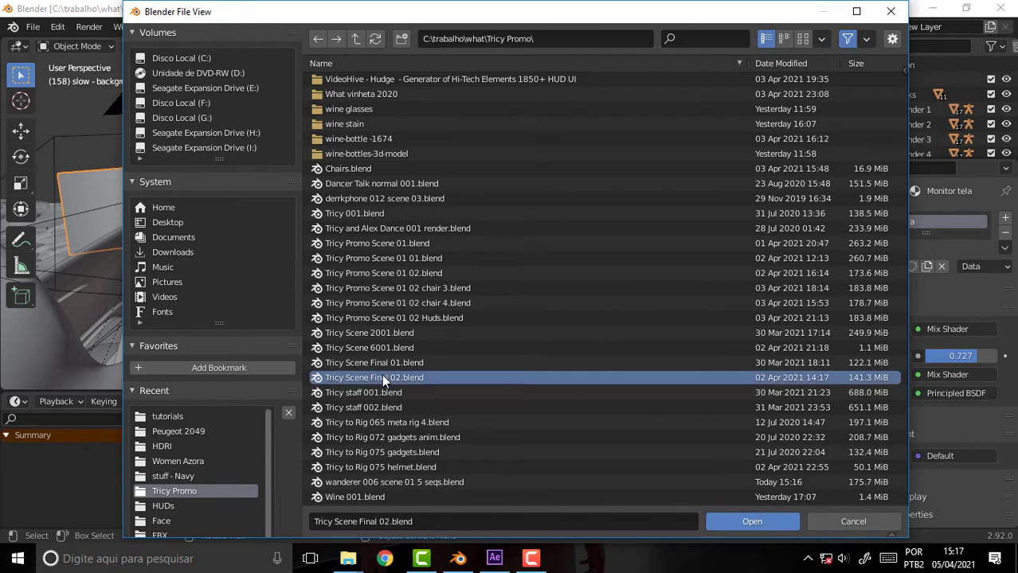
pyautogui.click(753, 523)
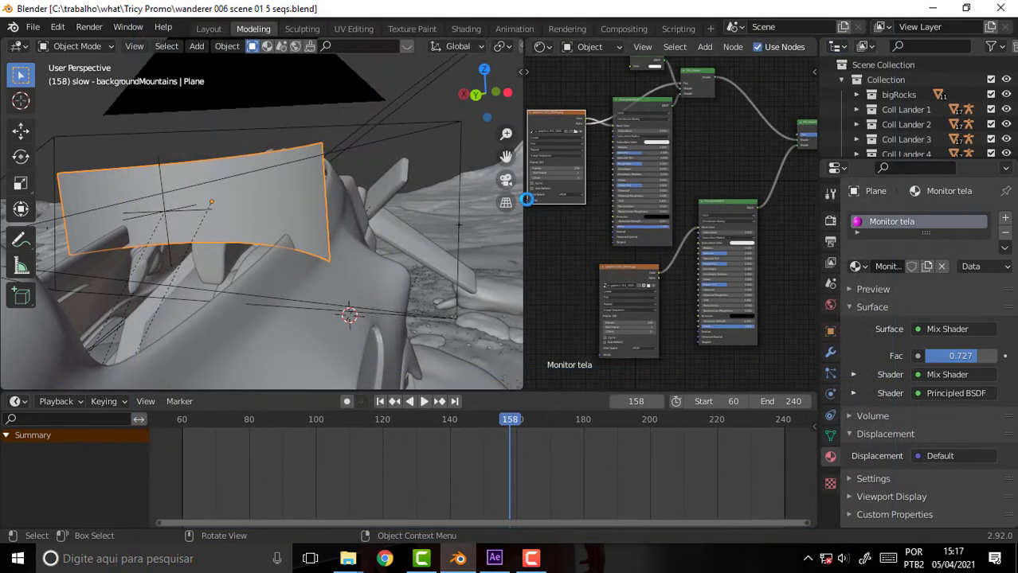
pyautogui.click(540, 564)
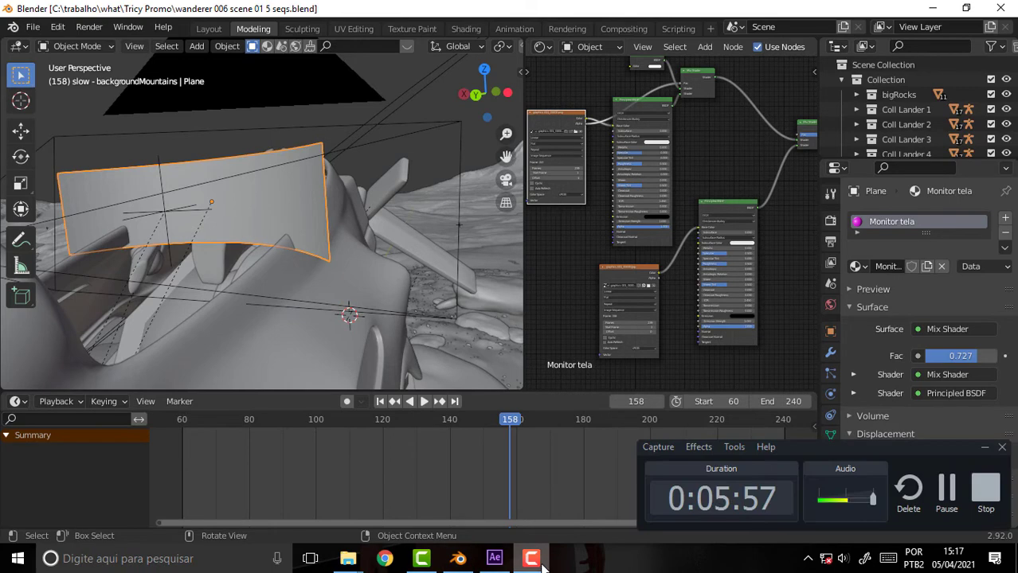
pyautogui.click(540, 563)
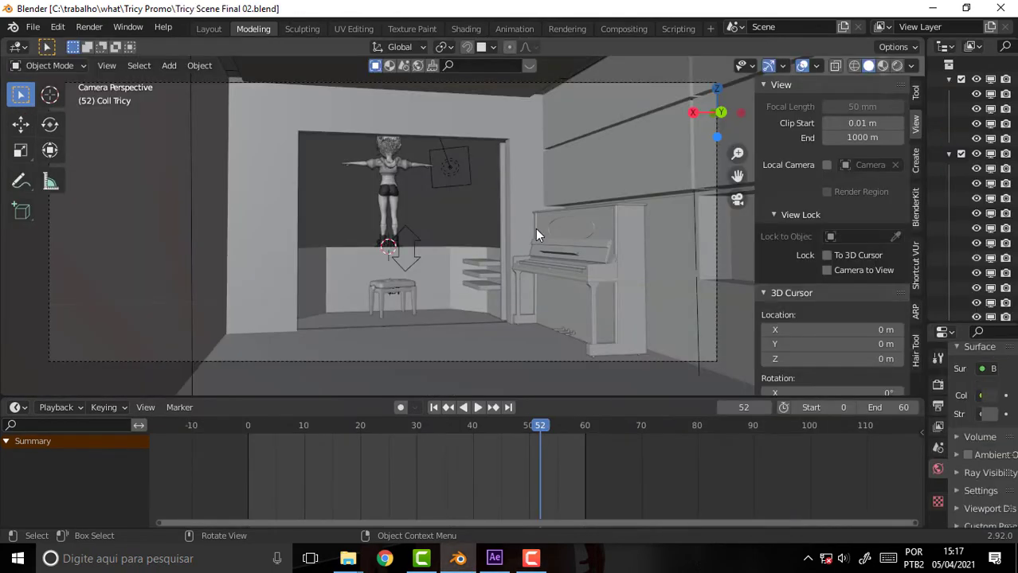
# Move the view in on the chair, shelves and piano, and select the shelves object Plane.004
pyautogui.moveTo(523, 195); pyautogui.dragTo(527, 195, button='middle')
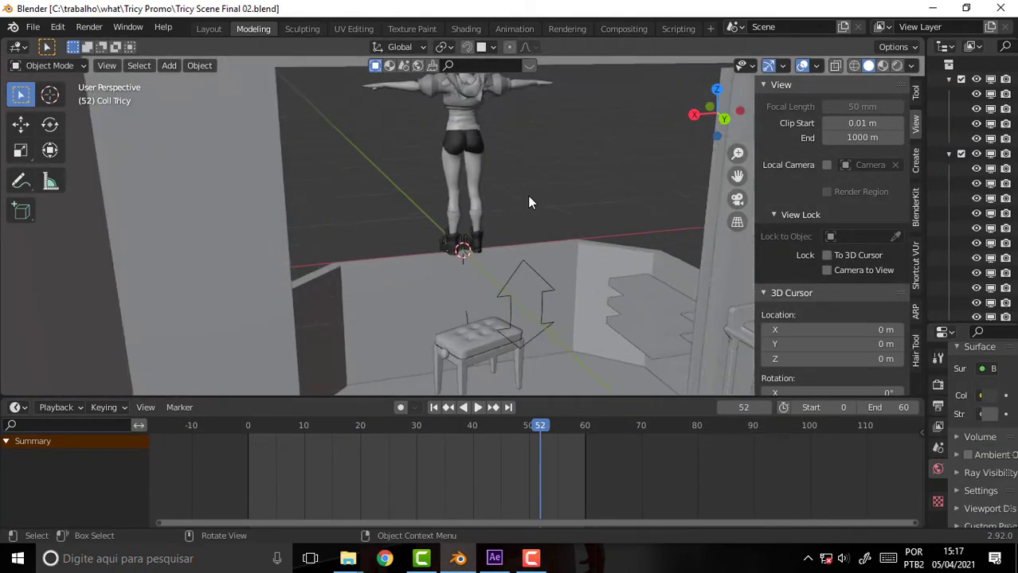
pyautogui.moveTo(736, 175); pyautogui.dragTo(505, 230)
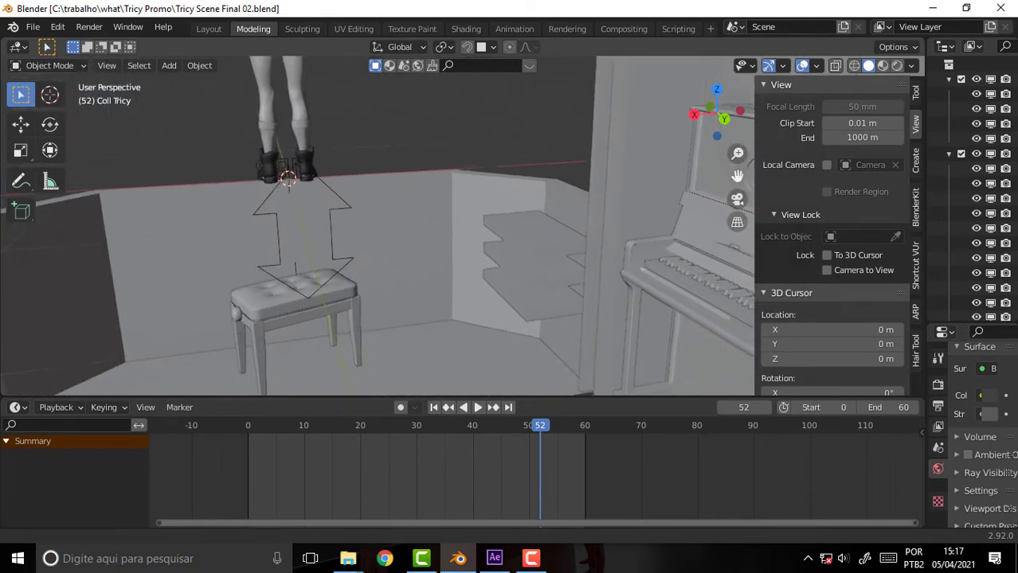
pyautogui.click(548, 237)
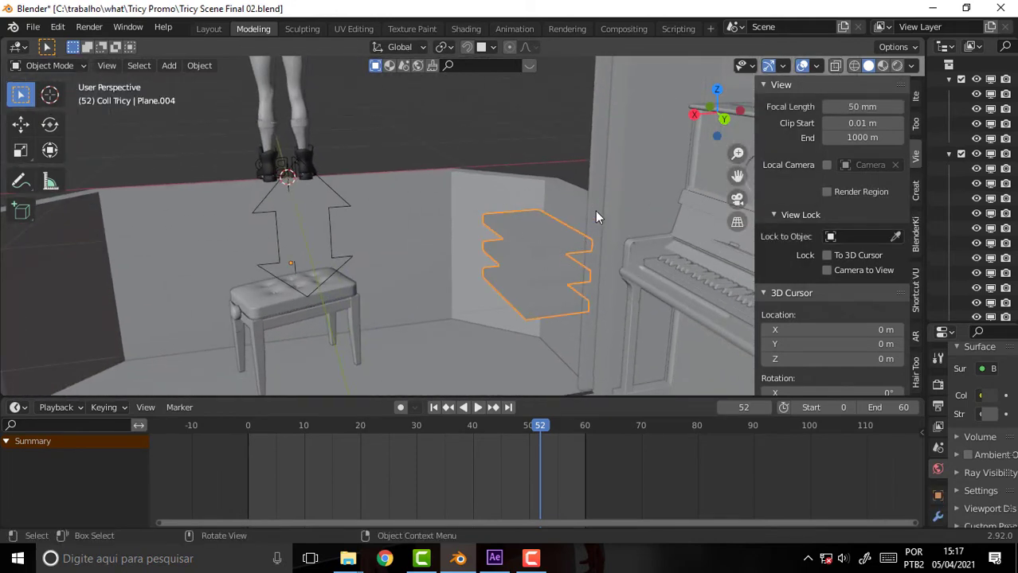
# Load Wine 001.blend through File > Open, continuing past the unsaved-changes prompt
pyautogui.click(33, 27)
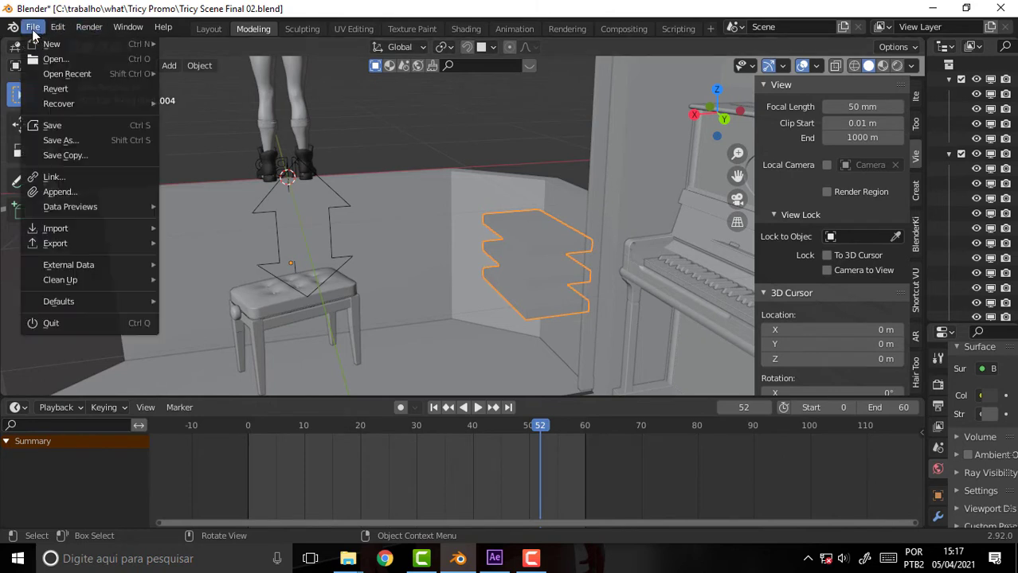
pyautogui.click(62, 59)
pyautogui.click(532, 306)
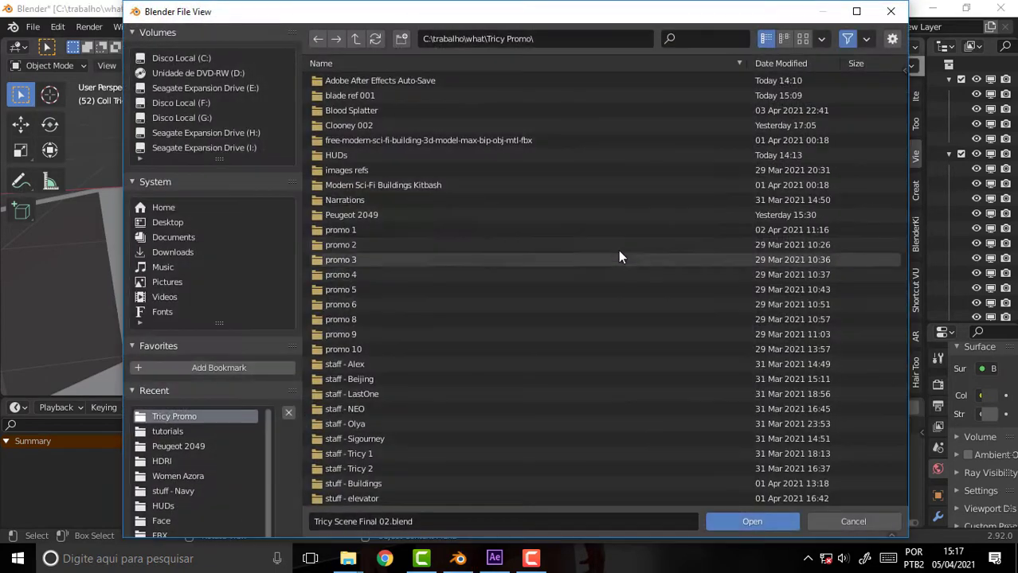
pyautogui.scroll(-5, 618, 250)
pyautogui.scroll(-3, 619, 251)
pyautogui.scroll(-5, 610, 247)
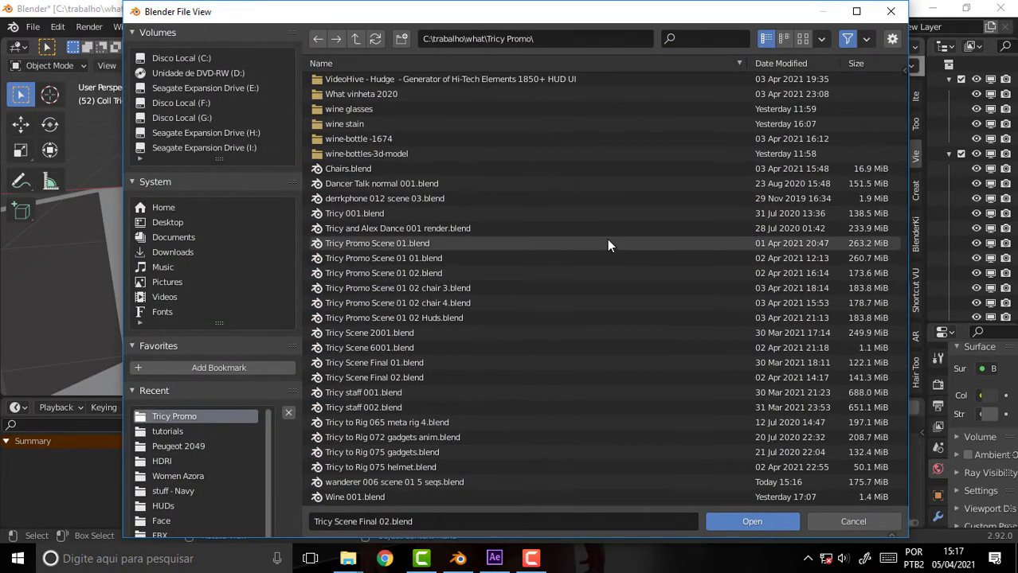
pyautogui.click(357, 499)
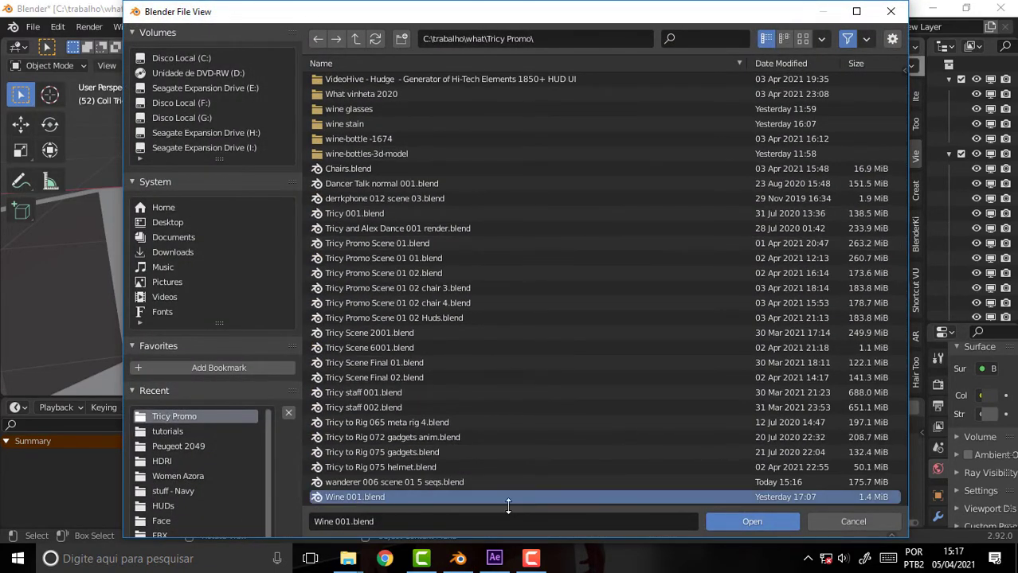
pyautogui.click(748, 521)
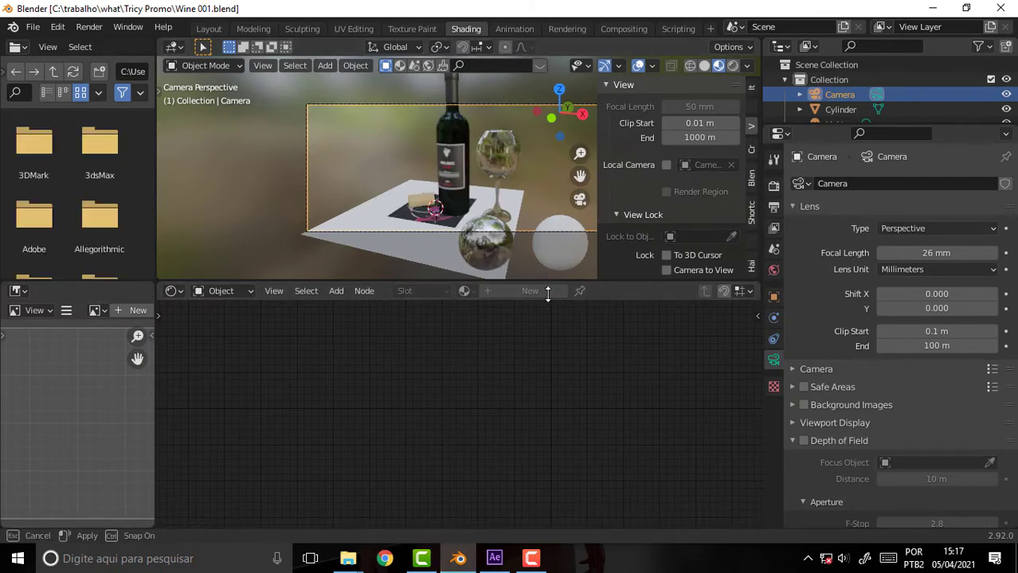
# Enlarge the 3D view, hide its sidebar, and show the Modeling workspace in Material Preview shading
pyautogui.moveTo(547, 282); pyautogui.dragTo(579, 435)
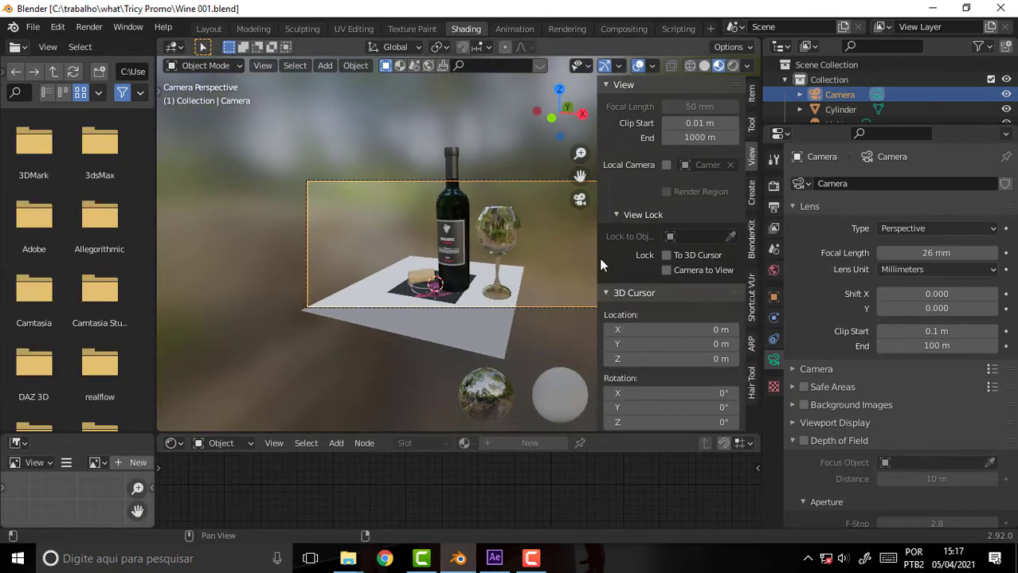
pyautogui.moveTo(596, 258); pyautogui.dragTo(762, 266)
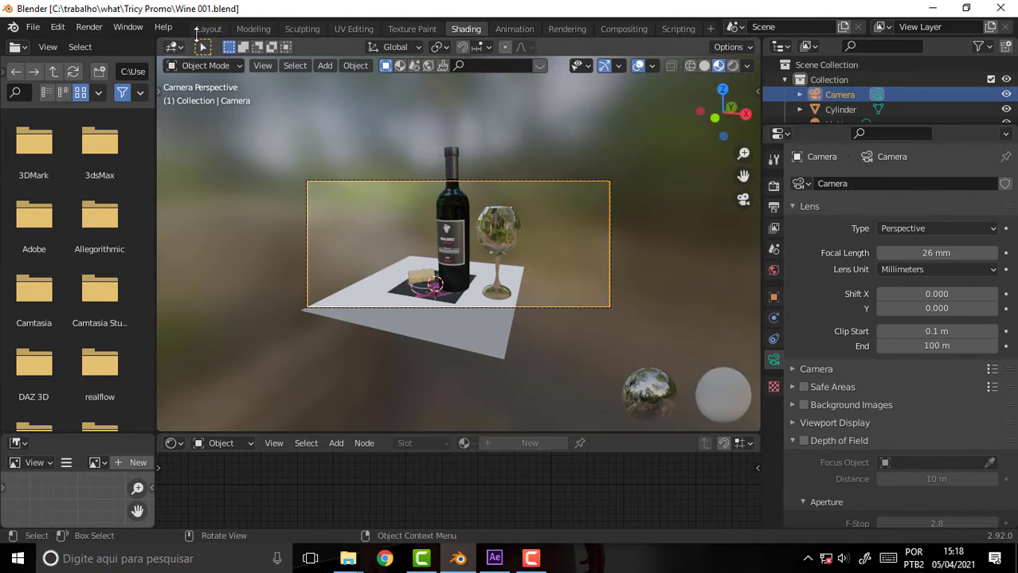
pyautogui.click(254, 30)
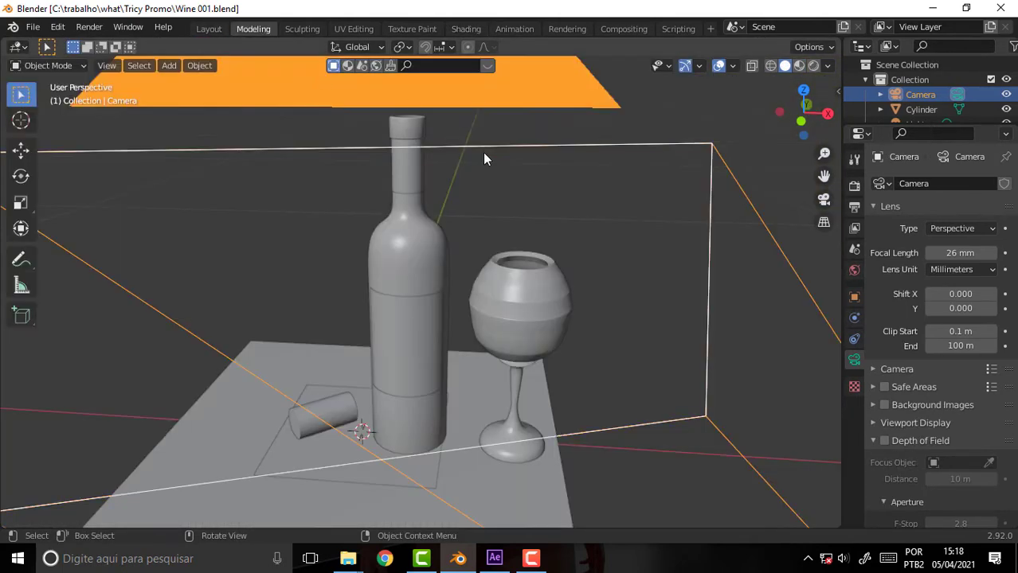
pyautogui.press('z')
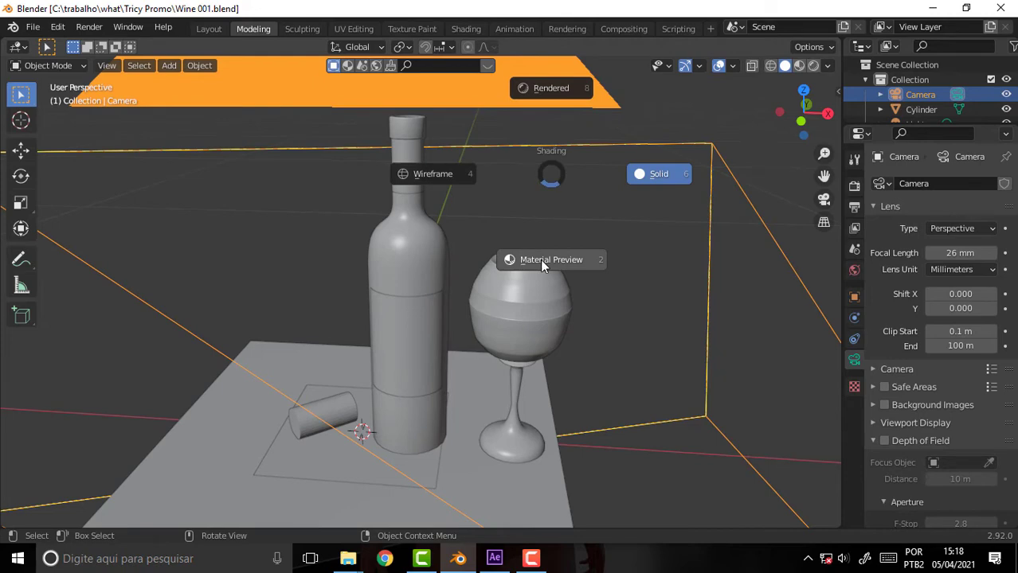
pyautogui.click(539, 259)
# Orbit around the table, select the cork, and pan to the bottle top and glass
pyautogui.moveTo(824, 175); pyautogui.dragTo(808, 180)
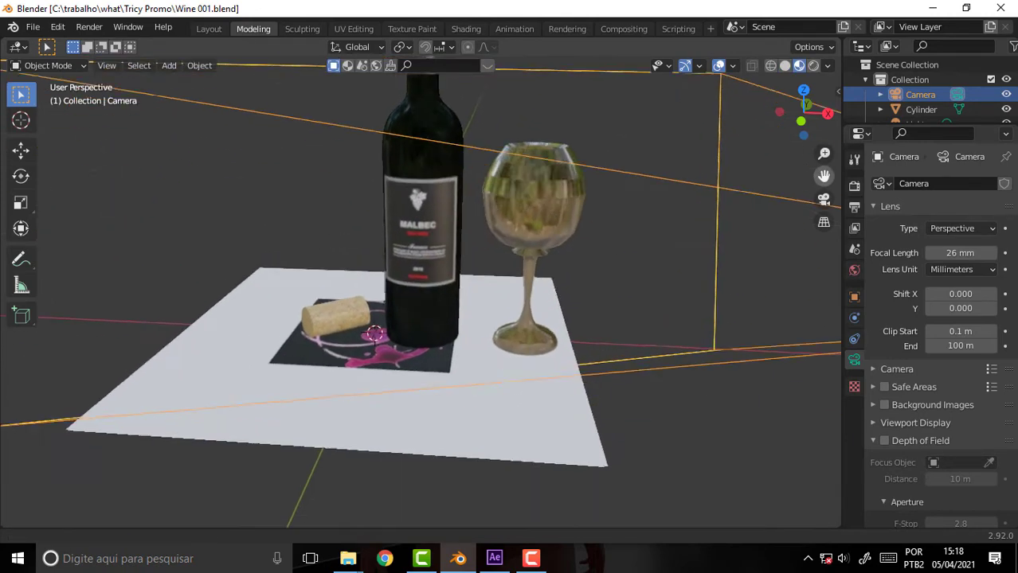
pyautogui.moveTo(808, 180)
pyautogui.mouseDown(button='middle')
pyautogui.moveTo(612, 210)
pyautogui.moveTo(628, 207)
pyautogui.mouseUp(button='middle')
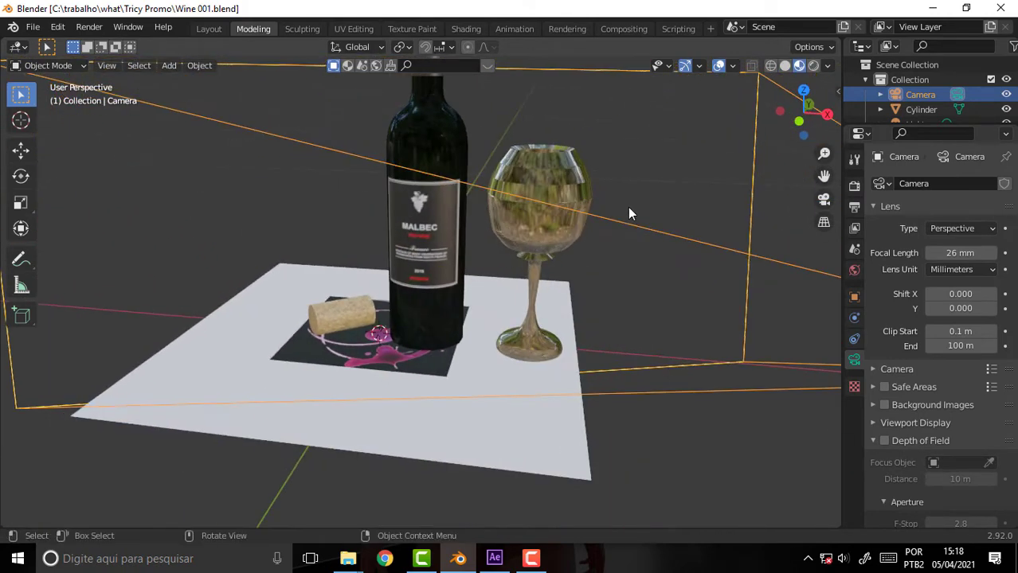
pyautogui.click(341, 317)
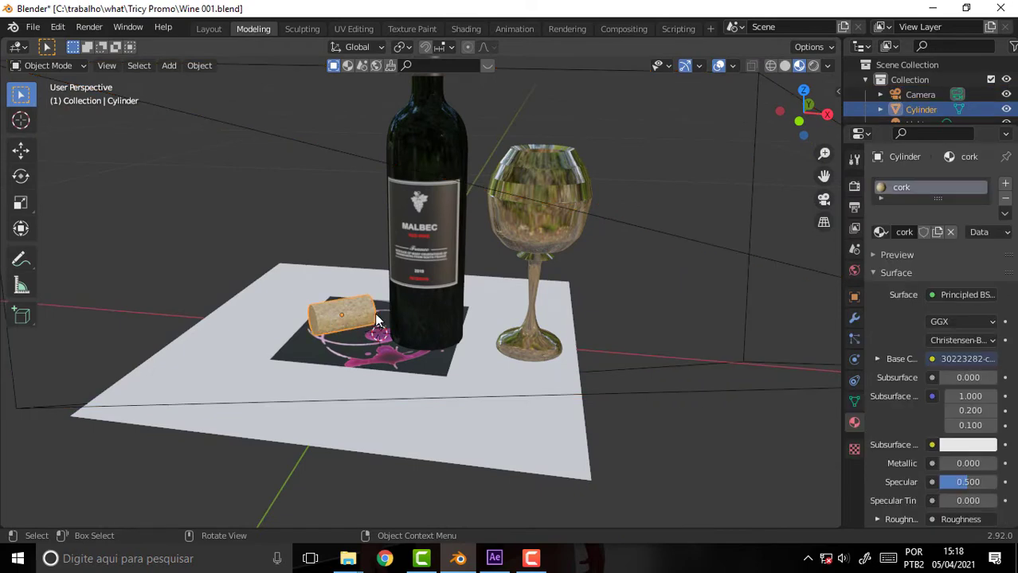
pyautogui.scroll(5, 353, 315)
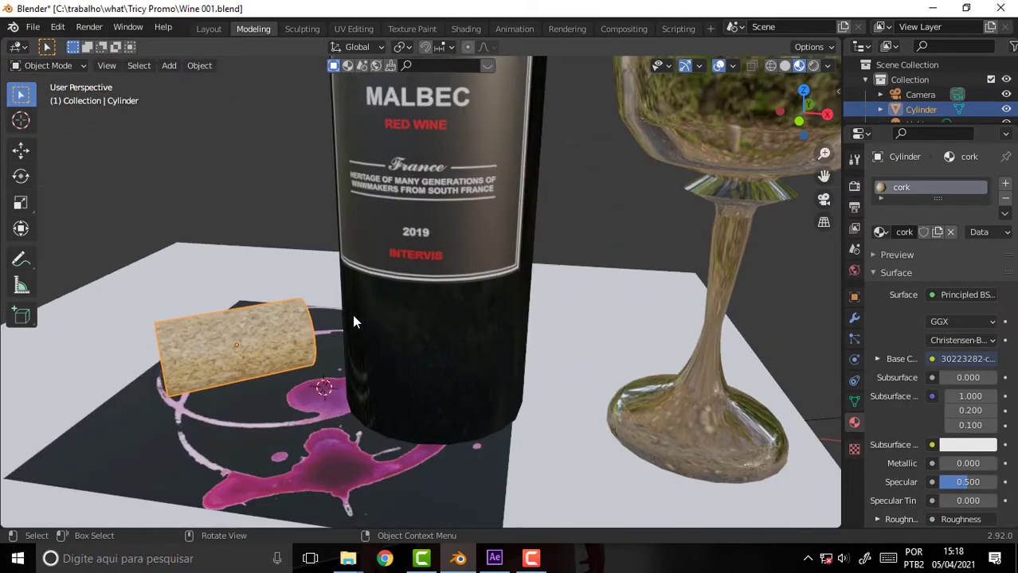
pyautogui.scroll(-5, 426, 278)
pyautogui.scroll(-1, 425, 277)
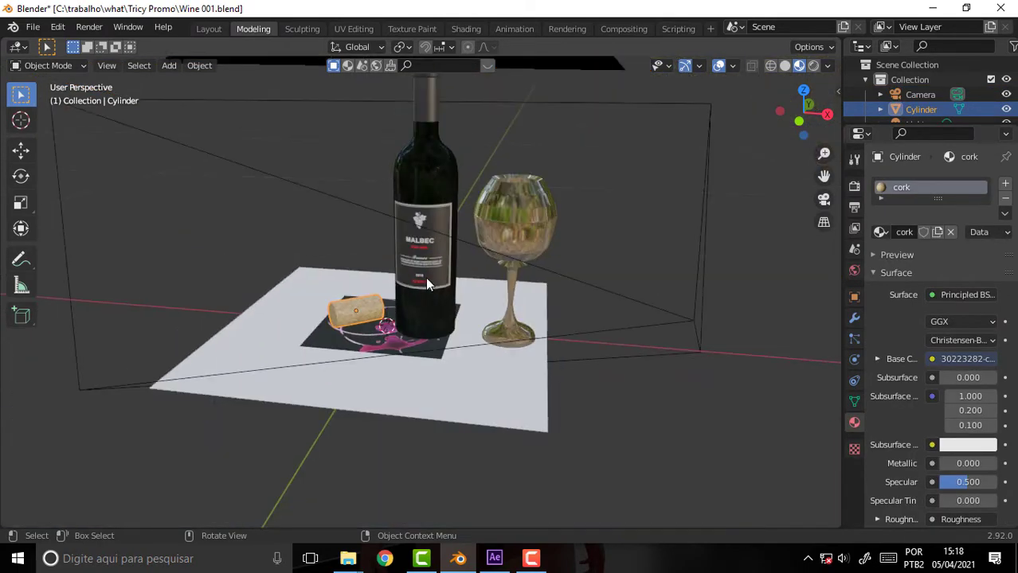
pyautogui.scroll(2, 425, 277)
pyautogui.moveTo(823, 175); pyautogui.dragTo(823, 351)
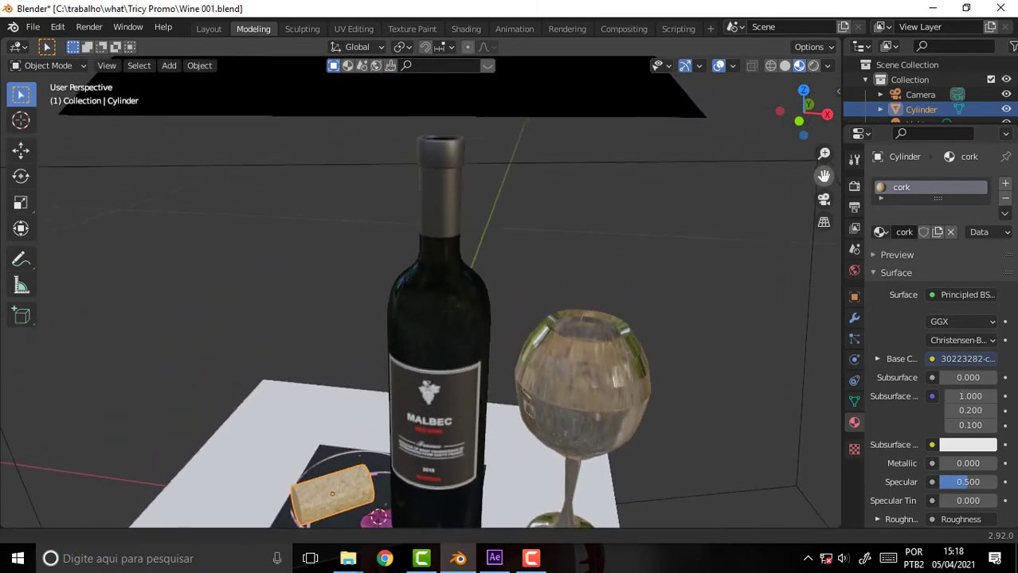
pyautogui.moveTo(717, 175)
pyautogui.keyDown('shift'); pyautogui.mouseDown(button='middle')
pyautogui.moveTo(647, 197)
pyautogui.moveTo(516, 198)
pyautogui.mouseUp(button='middle'); pyautogui.keyUp('shift')
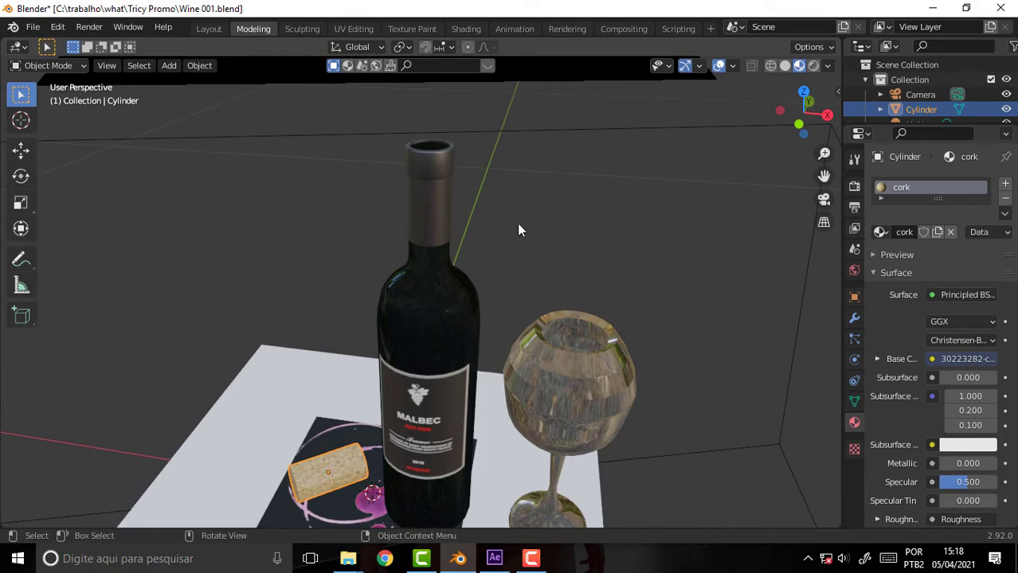
pyautogui.moveTo(348, 558)
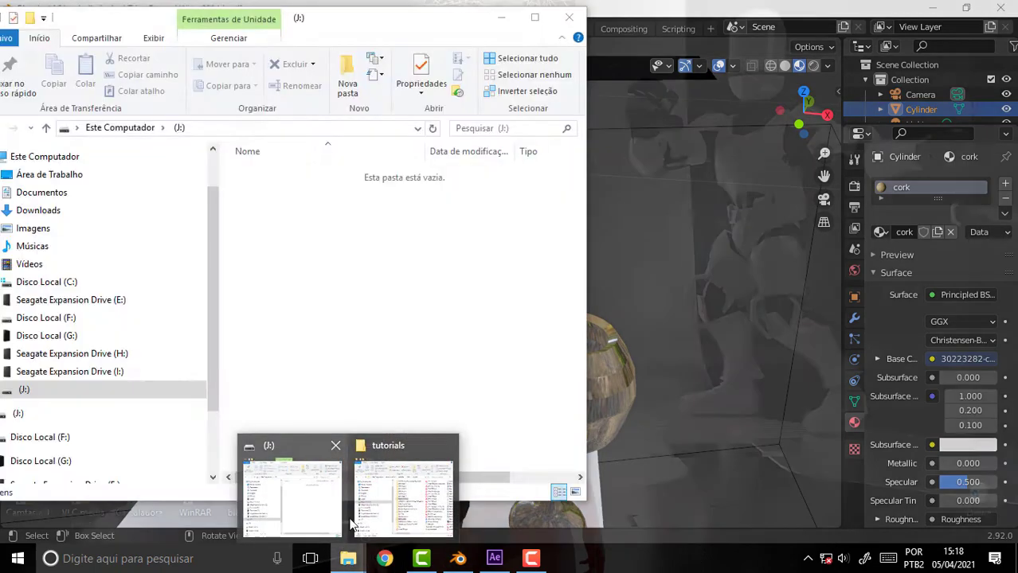
# Bring the folder window forward and browse through the trabalho, what and tutorials folders
pyautogui.click(358, 517)
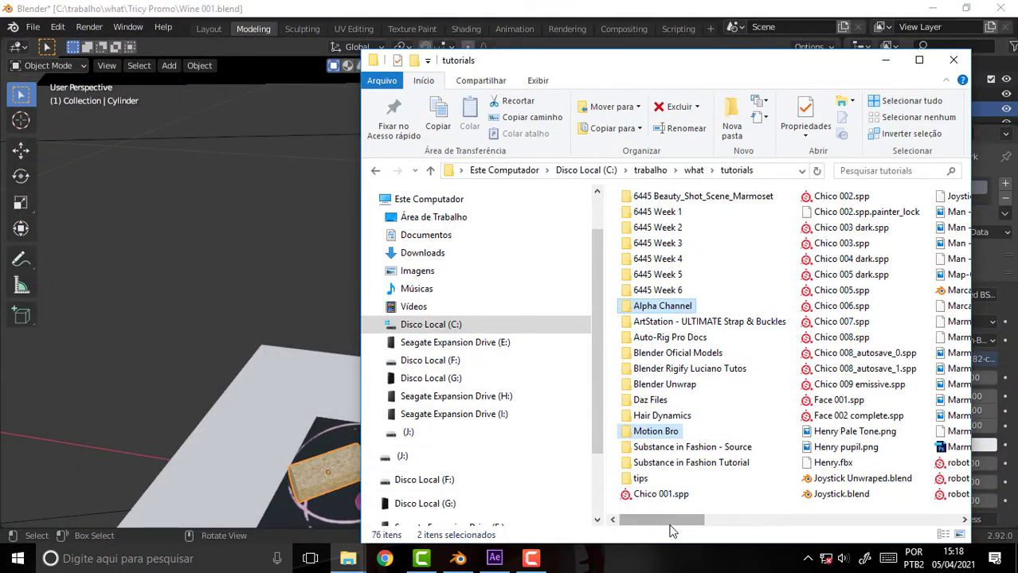
pyautogui.moveTo(671, 521)
pyautogui.mouseDown()
pyautogui.moveTo(861, 517)
pyautogui.moveTo(671, 522)
pyautogui.mouseUp()
pyautogui.click(650, 170)
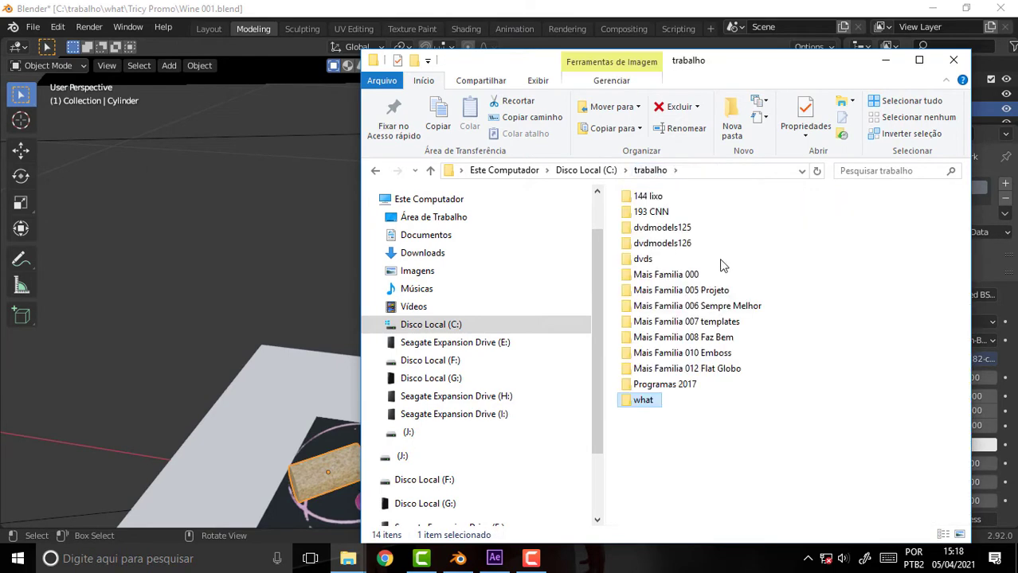
pyautogui.doubleClick(649, 401)
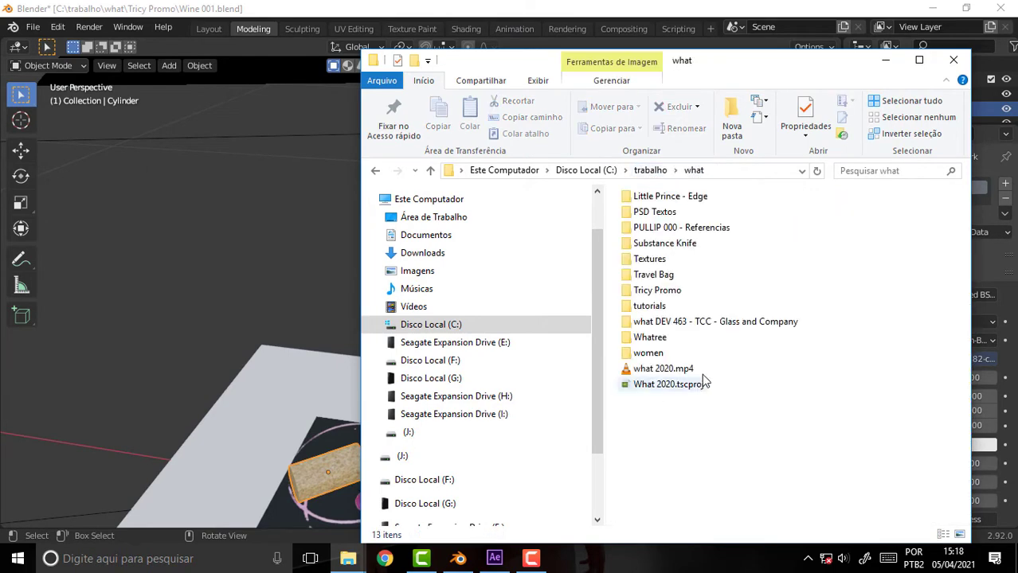
pyautogui.doubleClick(650, 308)
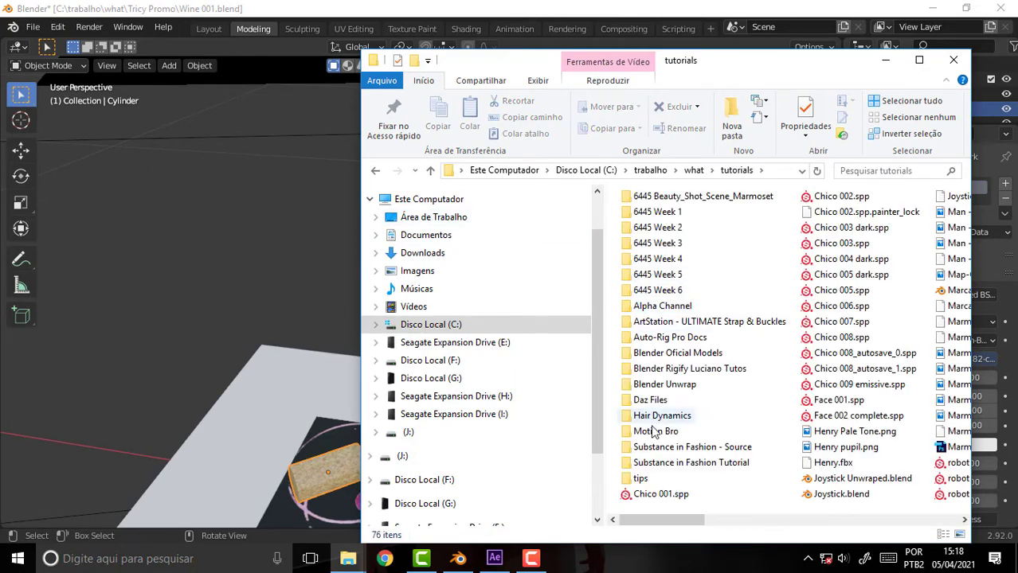
pyautogui.moveTo(671, 519)
pyautogui.mouseDown()
pyautogui.moveTo(900, 526)
pyautogui.moveTo(637, 532)
pyautogui.mouseUp()
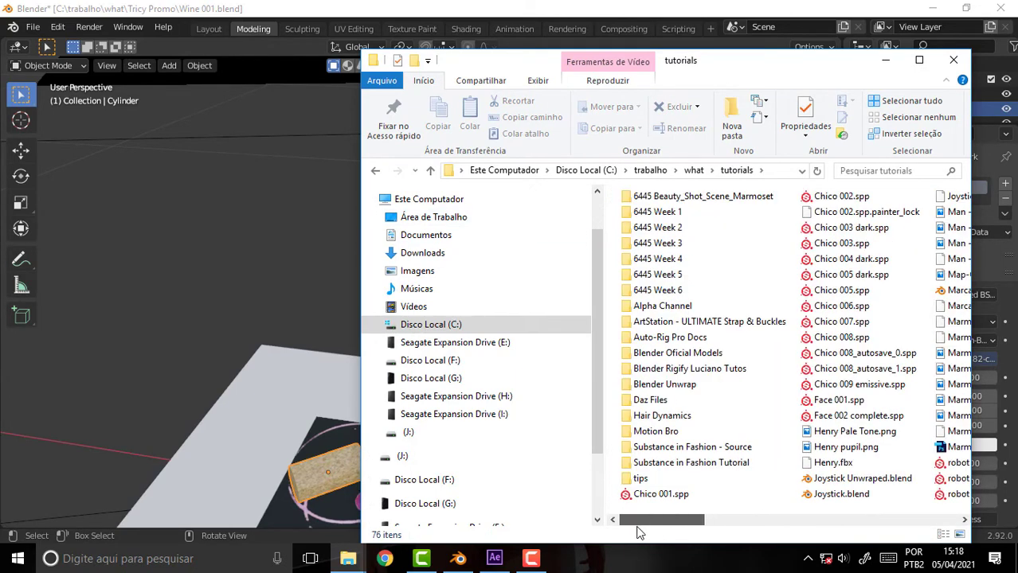
pyautogui.click(694, 170)
# Open Glass wine.jpg from Tricy Promo > wine glasses, then return to Blender
pyautogui.doubleClick(661, 291)
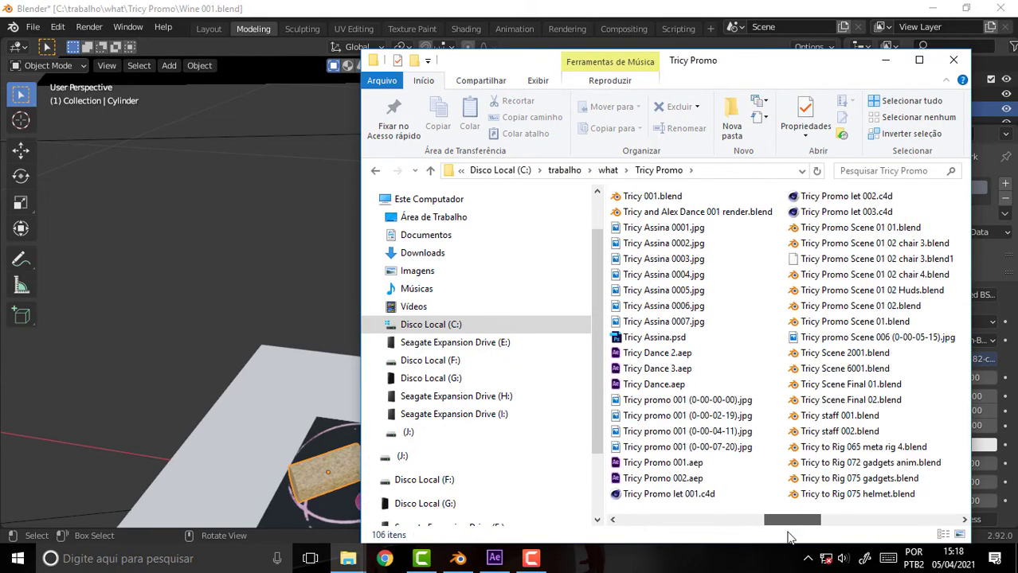
pyautogui.moveTo(635, 527); pyautogui.dragTo(704, 526)
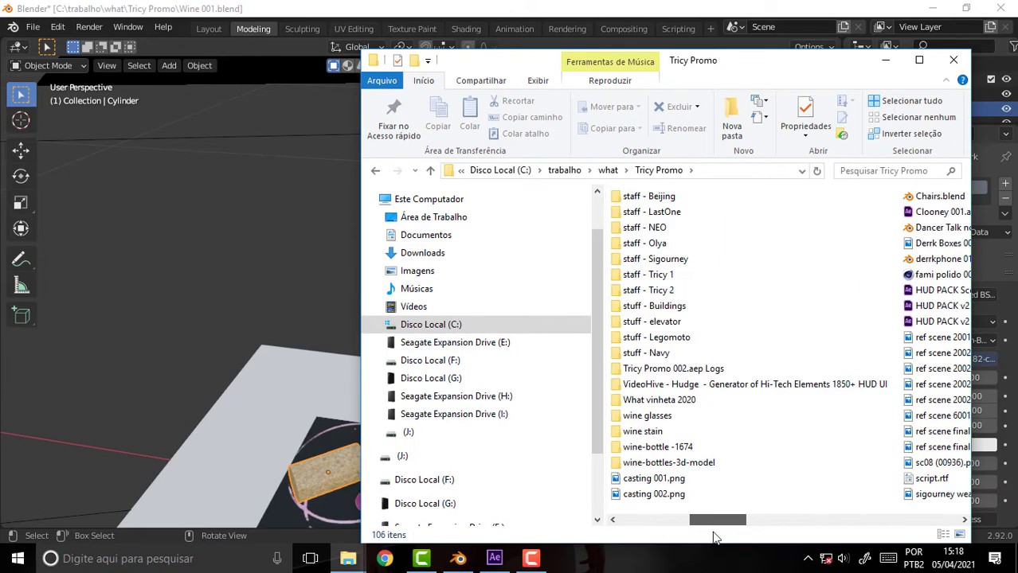
pyautogui.doubleClick(656, 418)
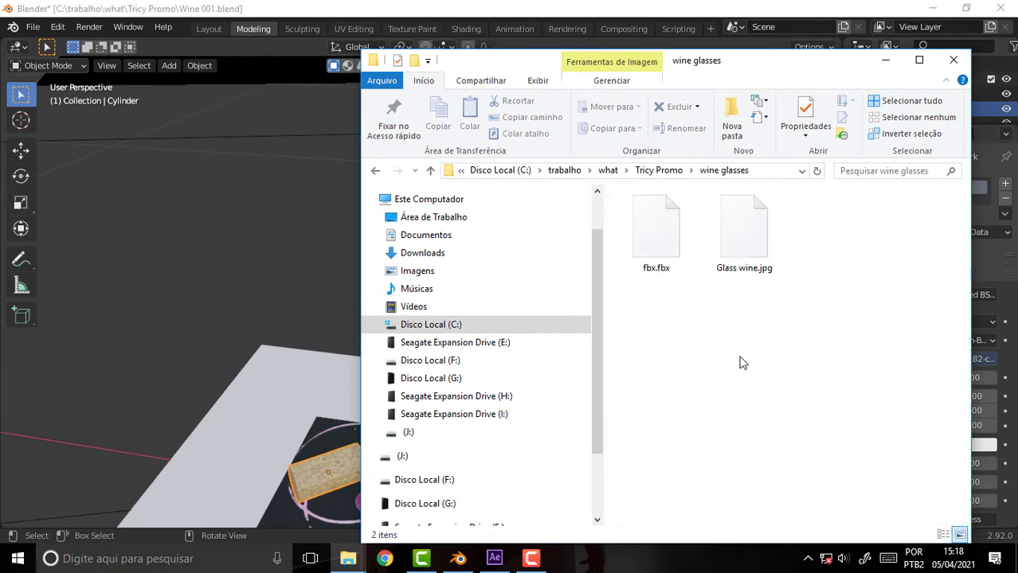
pyautogui.doubleClick(738, 256)
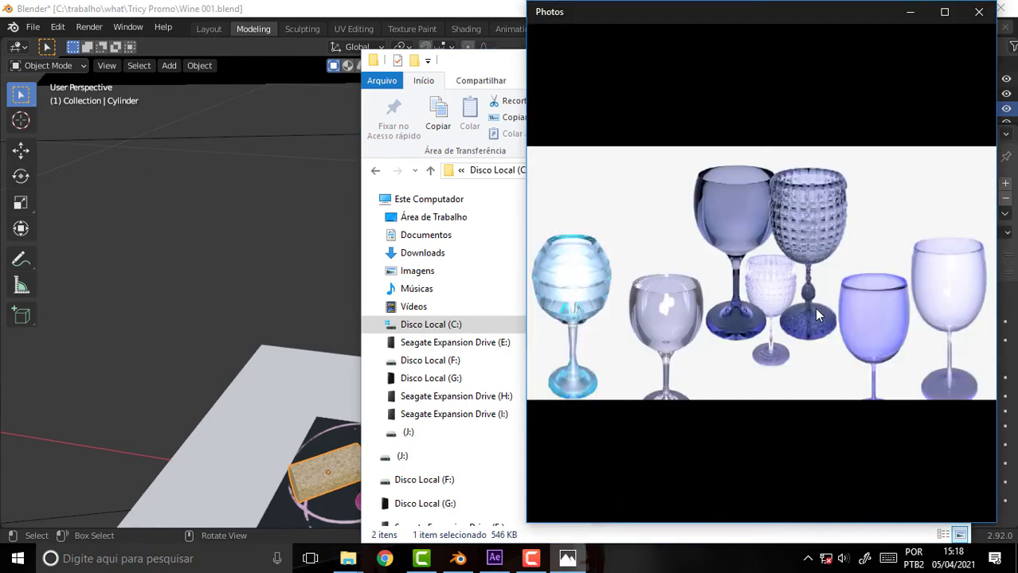
pyautogui.click(377, 44)
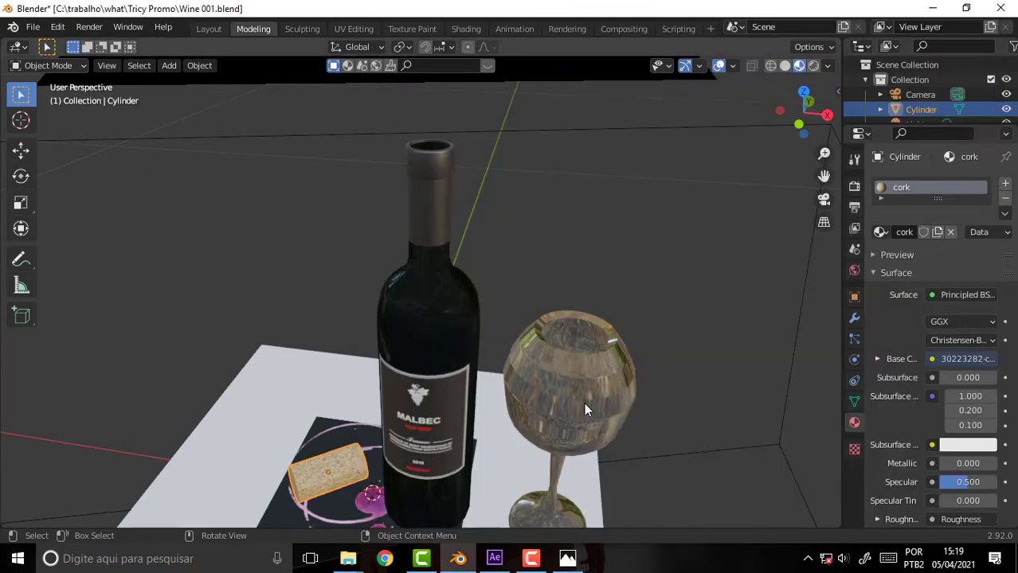
# Recentre the view and orbit around the Malbec bottle and wine glass
pyautogui.scroll(-5, 630, 288)
pyautogui.scroll(5, 631, 288)
pyautogui.moveTo(824, 173); pyautogui.dragTo(579, 230)
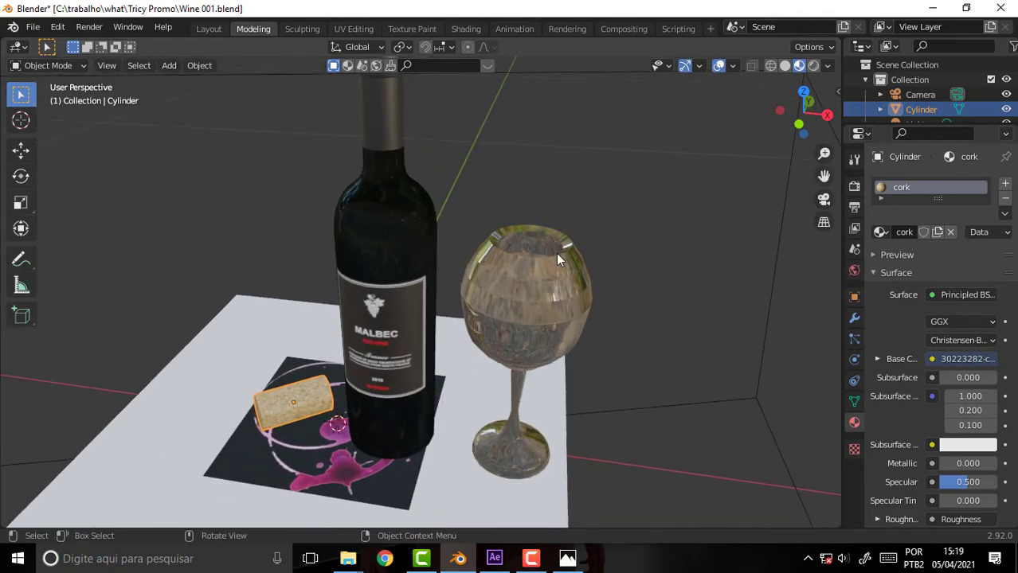
pyautogui.moveTo(599, 245)
pyautogui.mouseDown(button='middle')
pyautogui.moveTo(604, 222)
pyautogui.moveTo(558, 221)
pyautogui.mouseUp(button='middle')
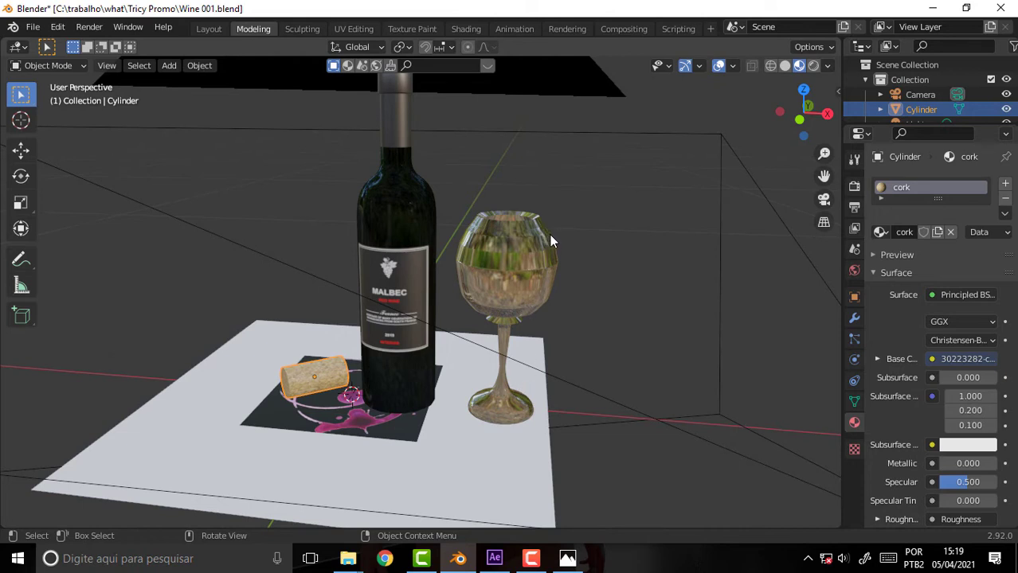
pyautogui.scroll(4, 555, 247)
pyautogui.scroll(-2, 555, 248)
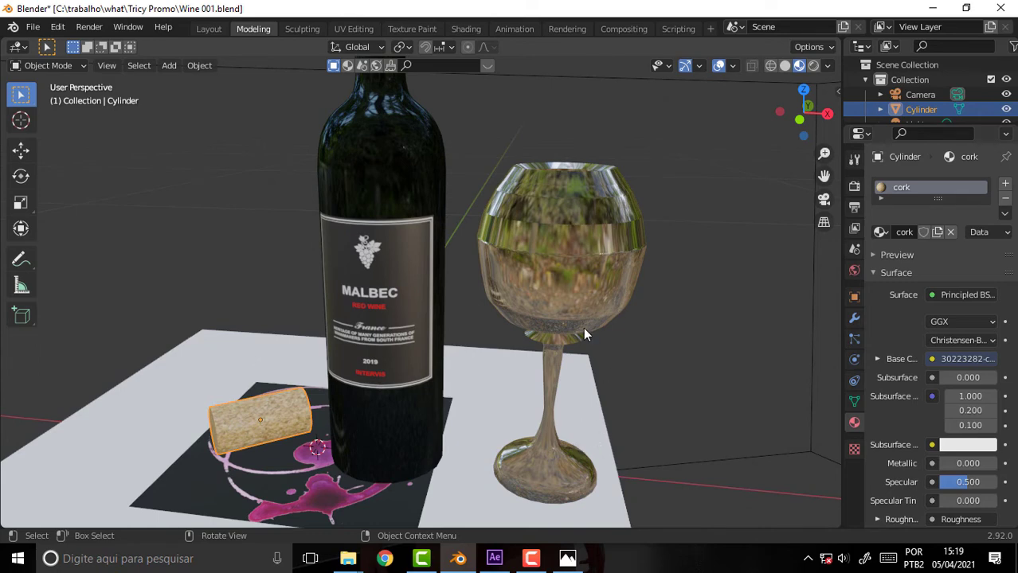
pyautogui.scroll(-3, 653, 257)
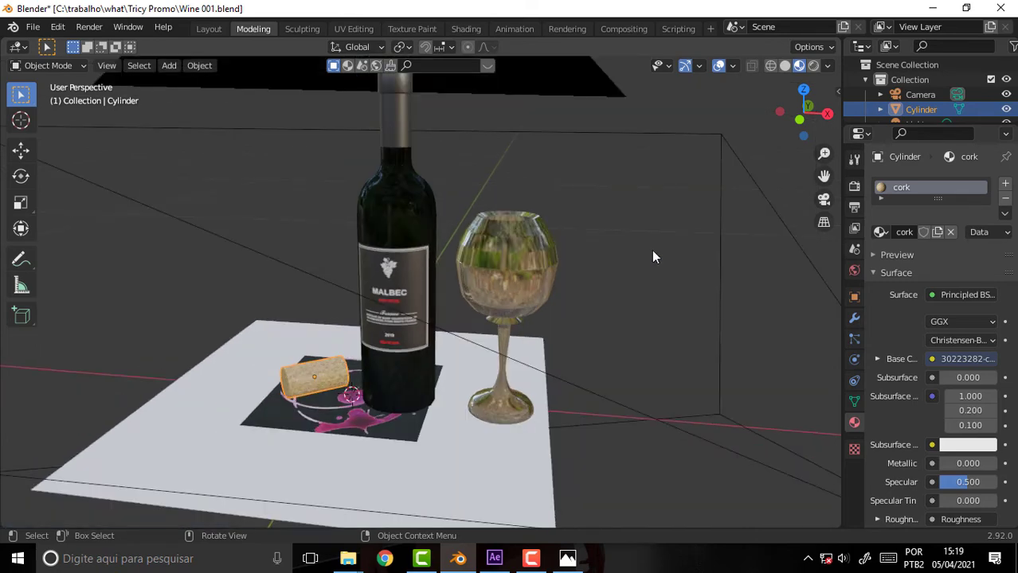
# Orbit to a lower angle over the table and select the wine-stain coaster, then the cork
pyautogui.moveTo(563, 185)
pyautogui.mouseDown(button='middle')
pyautogui.moveTo(568, 246)
pyautogui.moveTo(557, 204)
pyautogui.moveTo(602, 175)
pyautogui.moveTo(579, 189)
pyautogui.mouseUp(button='middle')
pyautogui.scroll(5, 579, 190)
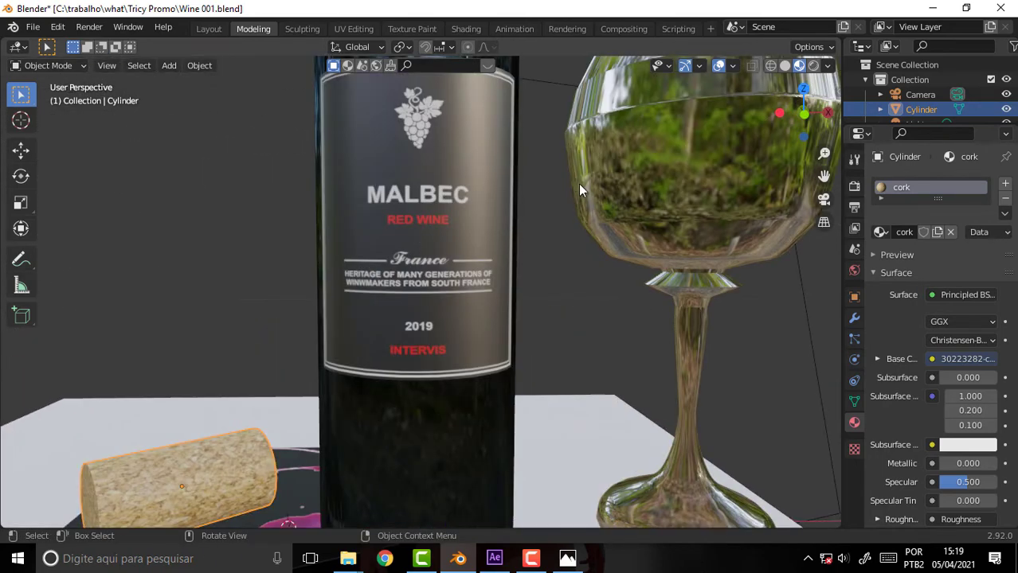
pyautogui.scroll(-3, 572, 181)
pyautogui.click(269, 402)
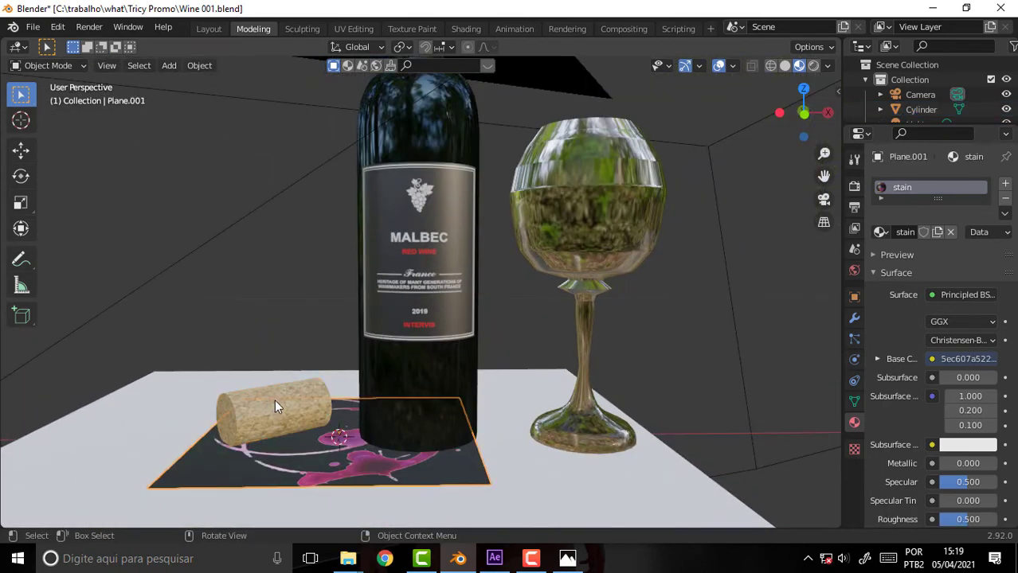
pyautogui.click(274, 400)
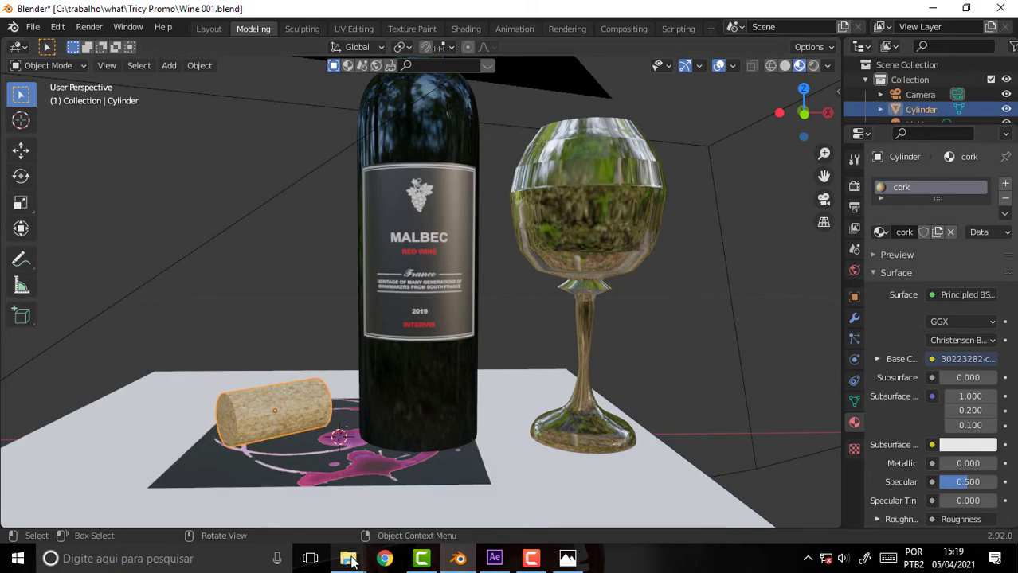
# View 1674-wine-bottle.jpg from the wine-bottle -1674 folder, then close Photos
pyautogui.moveTo(348, 559)
pyautogui.click(406, 514)
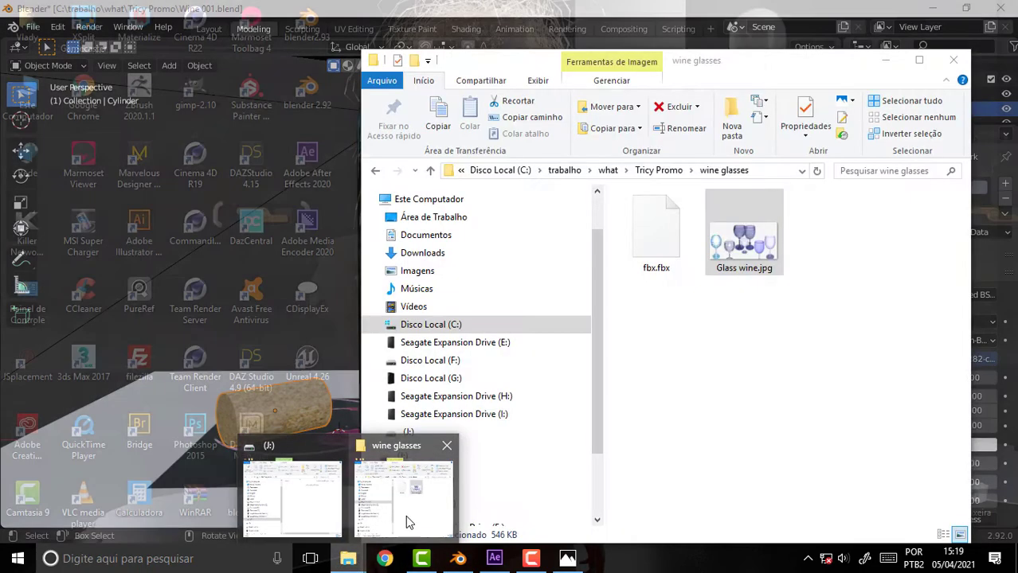
pyautogui.click(430, 170)
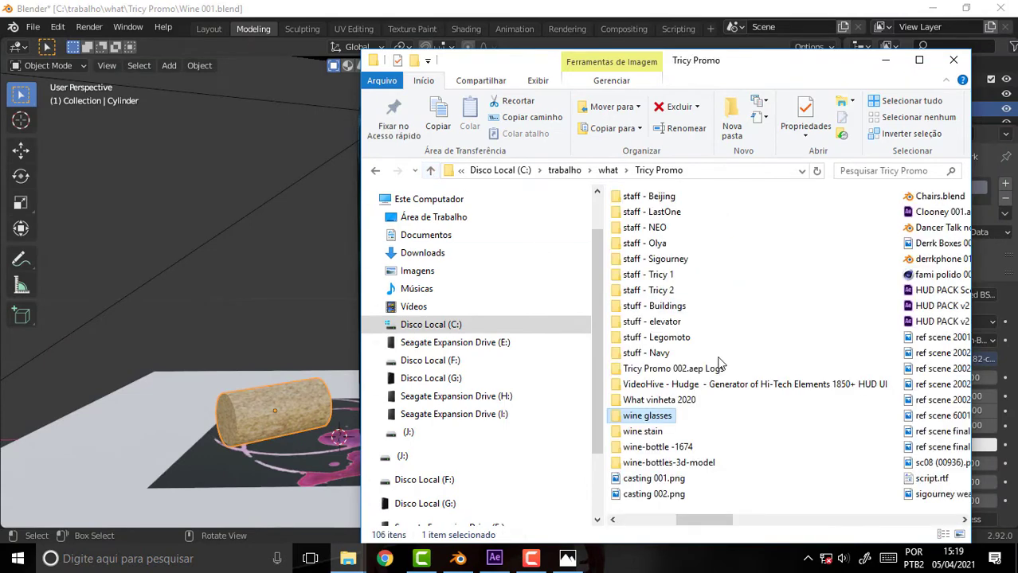
pyautogui.doubleClick(649, 449)
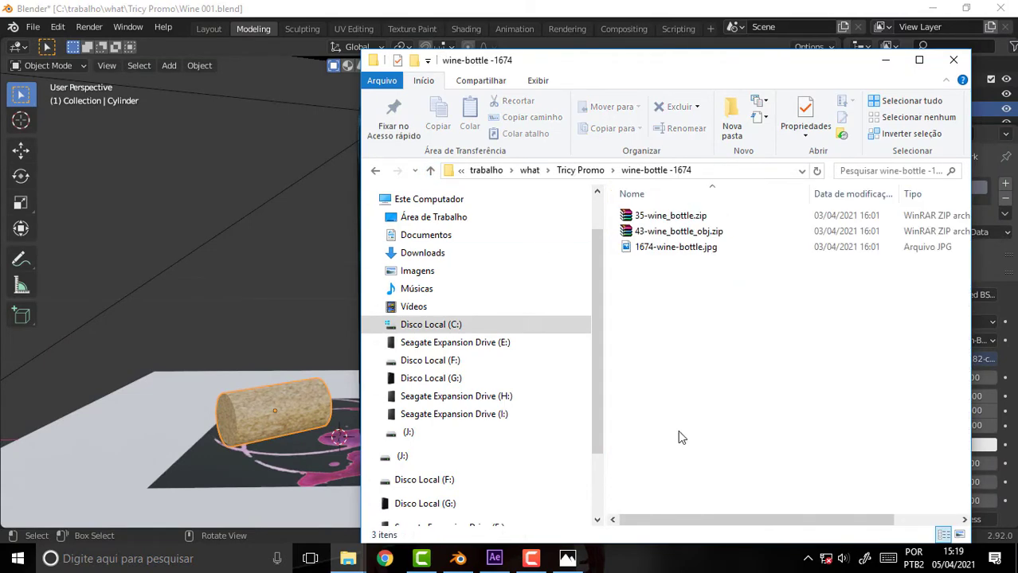
pyautogui.click(659, 249)
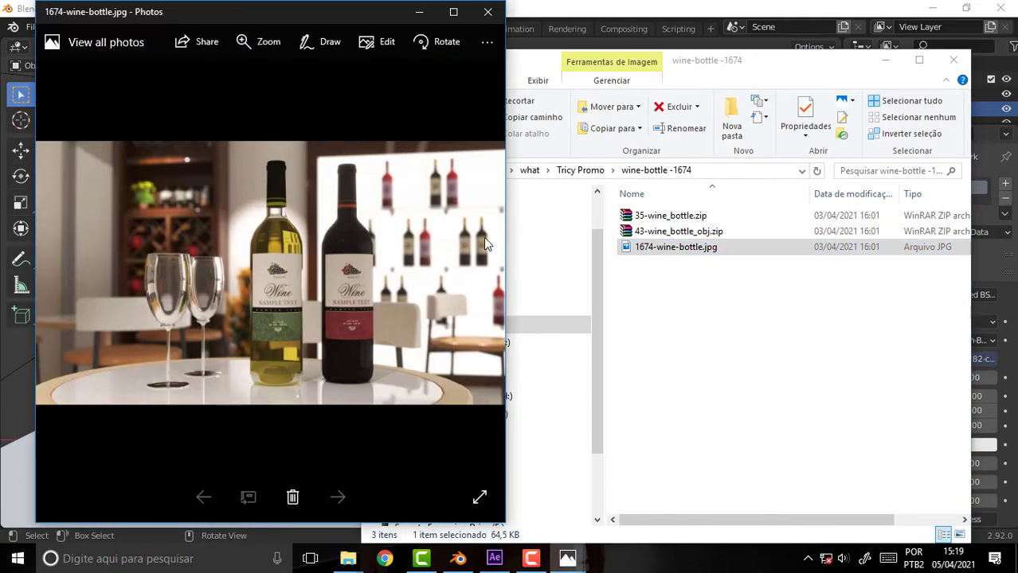
pyautogui.click(487, 11)
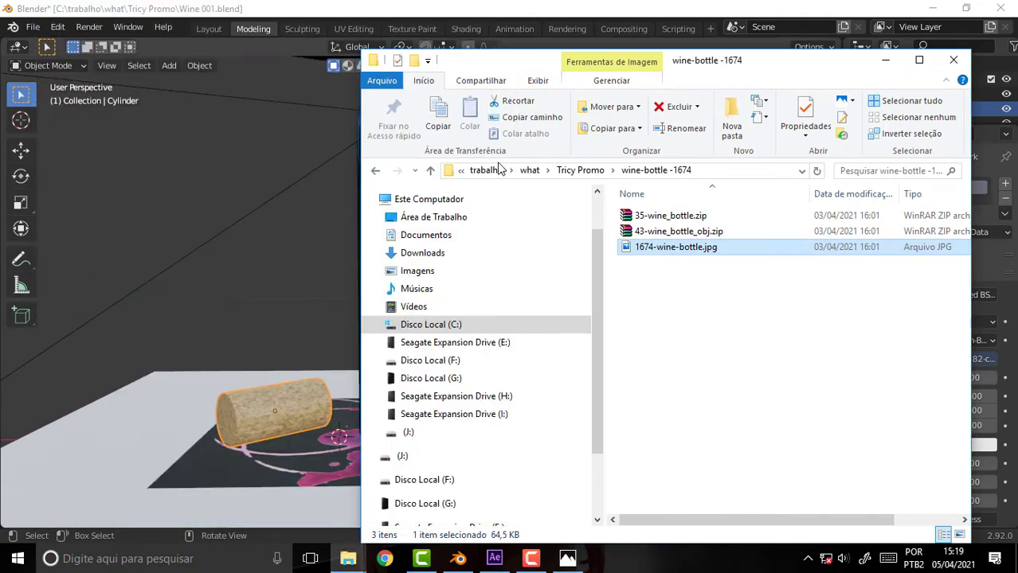
# View wine-bottles-3d-model.jpg from the wine-bottles-3d-model folder and return to Blender
pyautogui.click(430, 170)
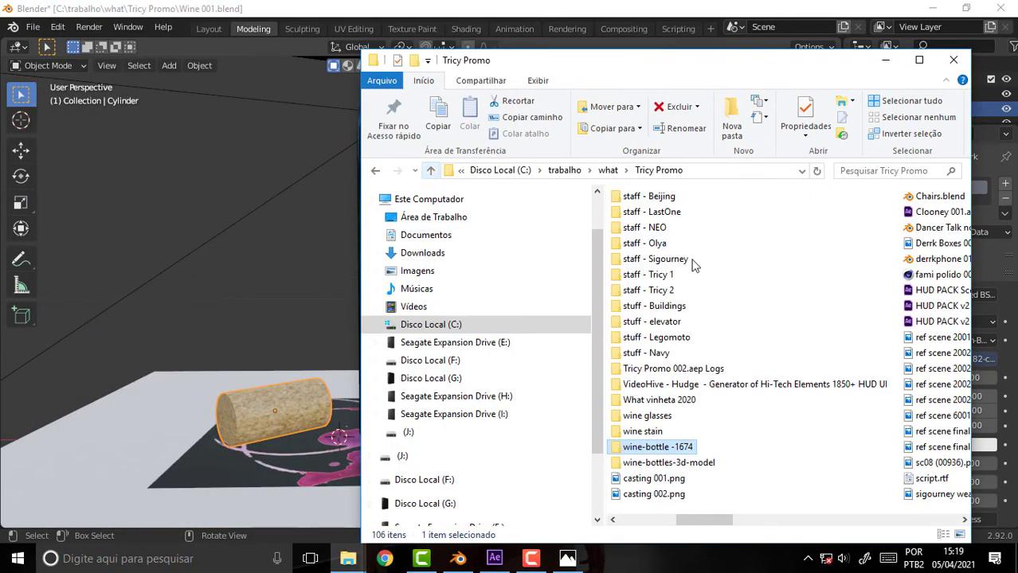
pyautogui.doubleClick(673, 470)
pyautogui.click(666, 250)
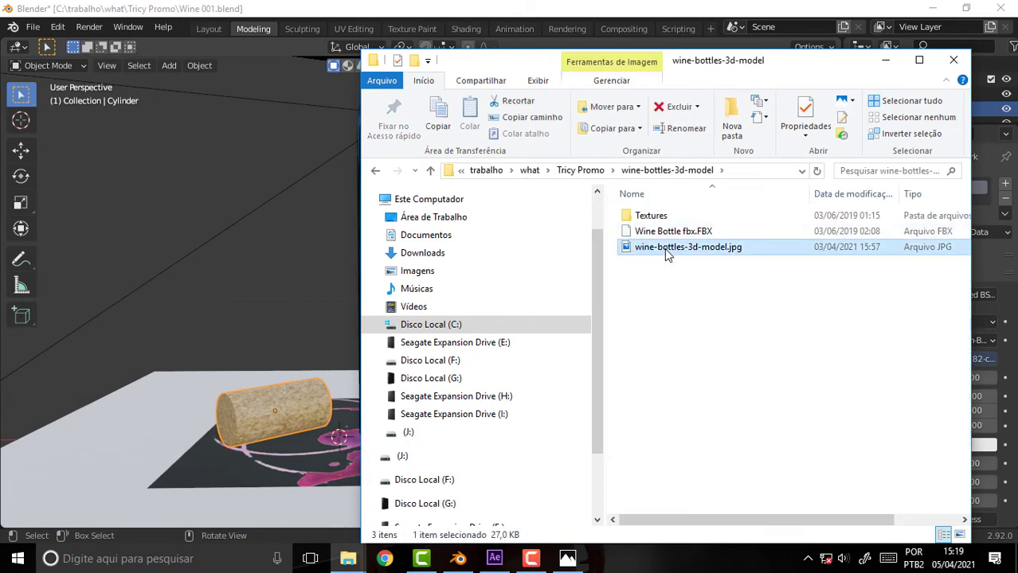
pyautogui.doubleClick(666, 248)
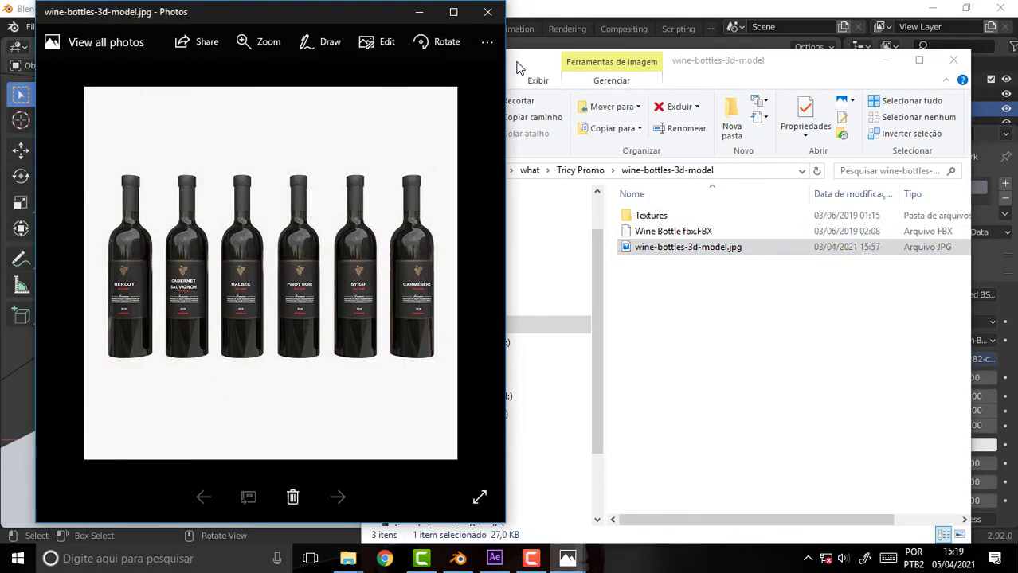
pyautogui.click(572, 8)
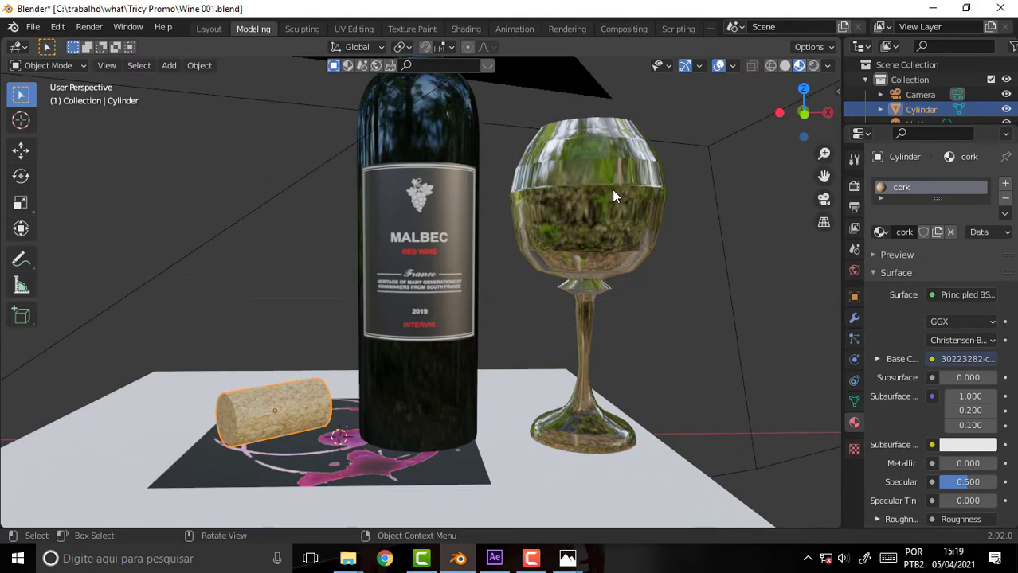
pyautogui.moveTo(613, 191)
pyautogui.mouseDown(button='middle')
pyautogui.moveTo(603, 262)
pyautogui.moveTo(619, 297)
pyautogui.moveTo(603, 277)
pyautogui.moveTo(609, 250)
pyautogui.moveTo(574, 252)
pyautogui.moveTo(614, 196)
pyautogui.moveTo(560, 280)
pyautogui.mouseUp(button='middle')
pyautogui.scroll(-2, 574, 253)
pyautogui.scroll(4, 578, 253)
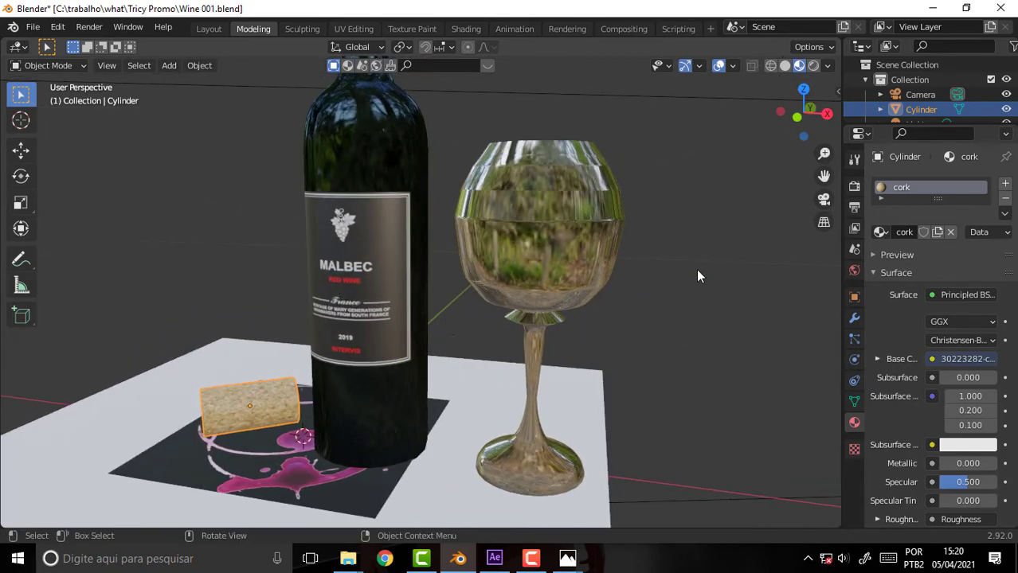
pyautogui.moveTo(691, 202)
pyautogui.mouseDown(button='middle')
pyautogui.moveTo(752, 203)
pyautogui.moveTo(716, 206)
pyautogui.mouseUp(button='middle')
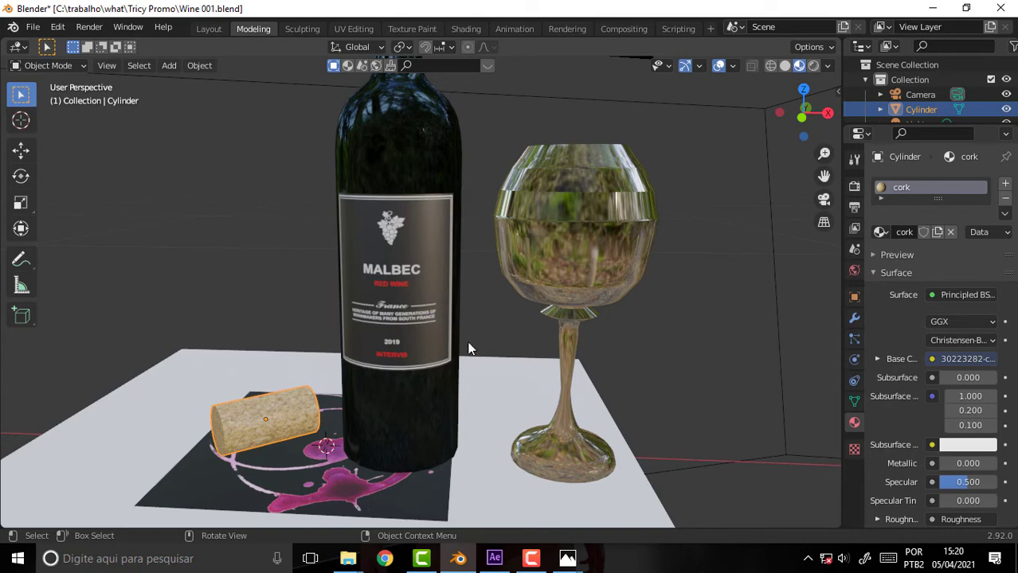
pyautogui.click(298, 426)
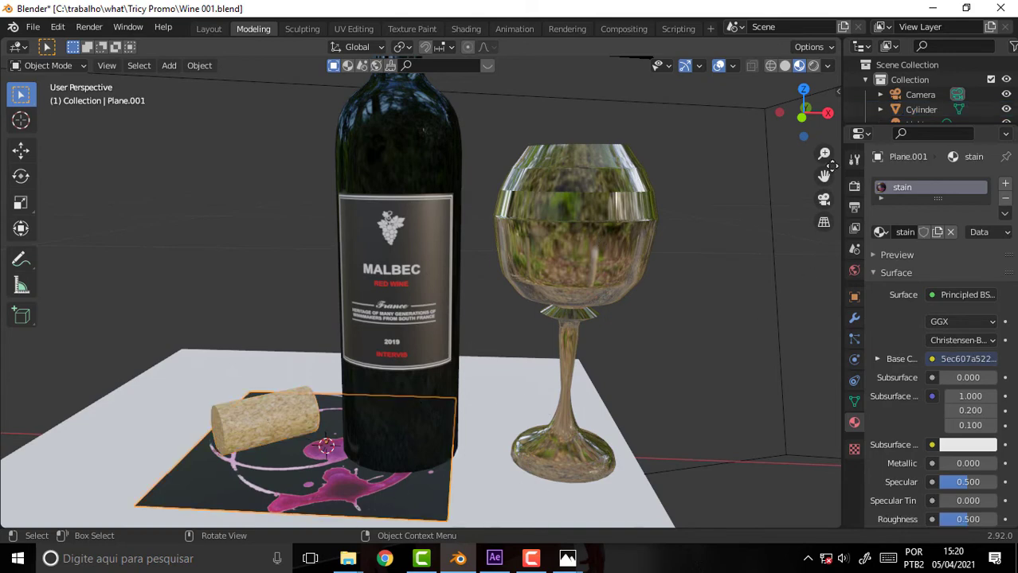
# In the Shading workspace, select the cork and move its Image Texture node aside in an enlarged node editor
pyautogui.click(465, 29)
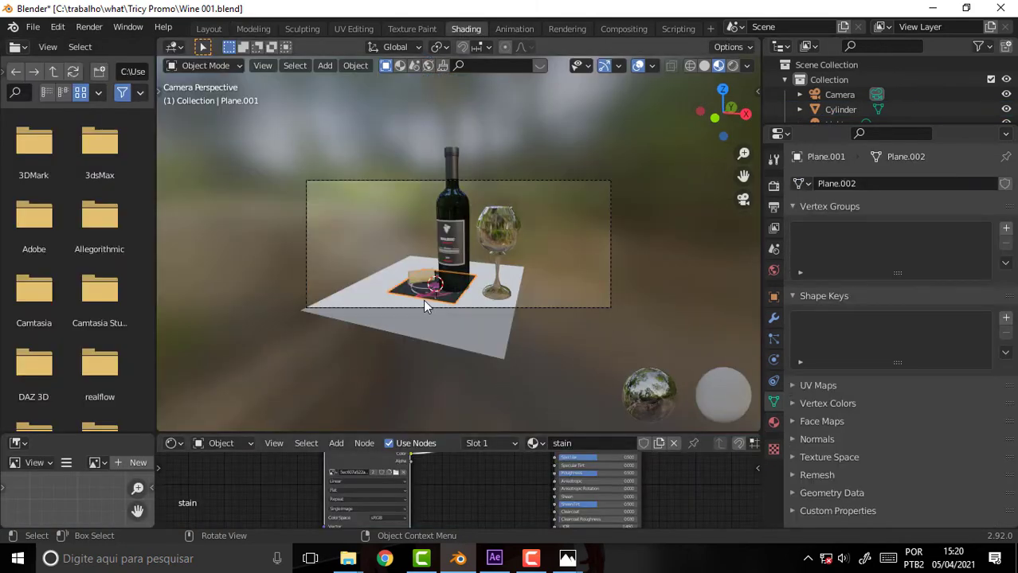
pyautogui.click(428, 279)
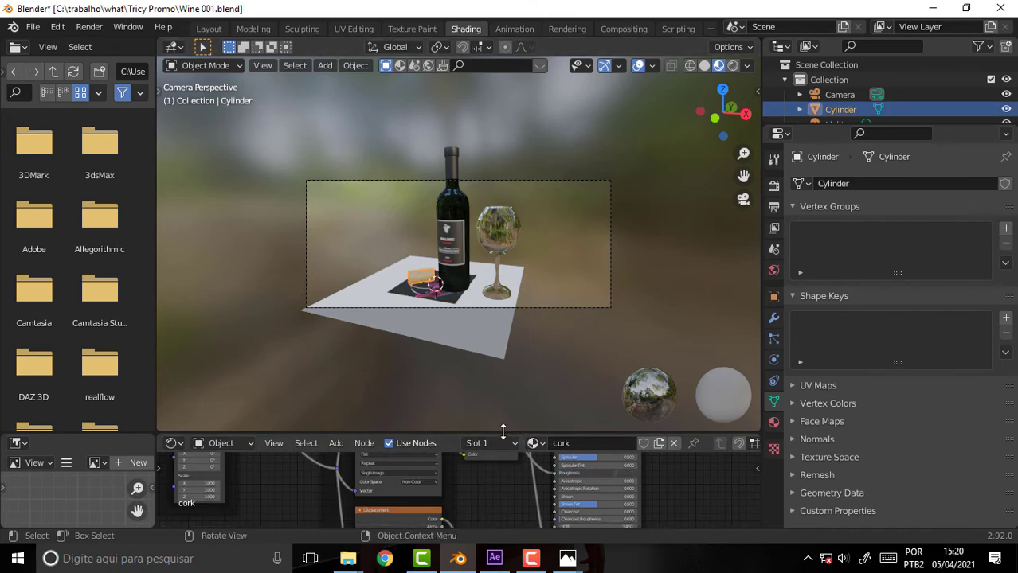
pyautogui.moveTo(502, 431); pyautogui.dragTo(507, 245)
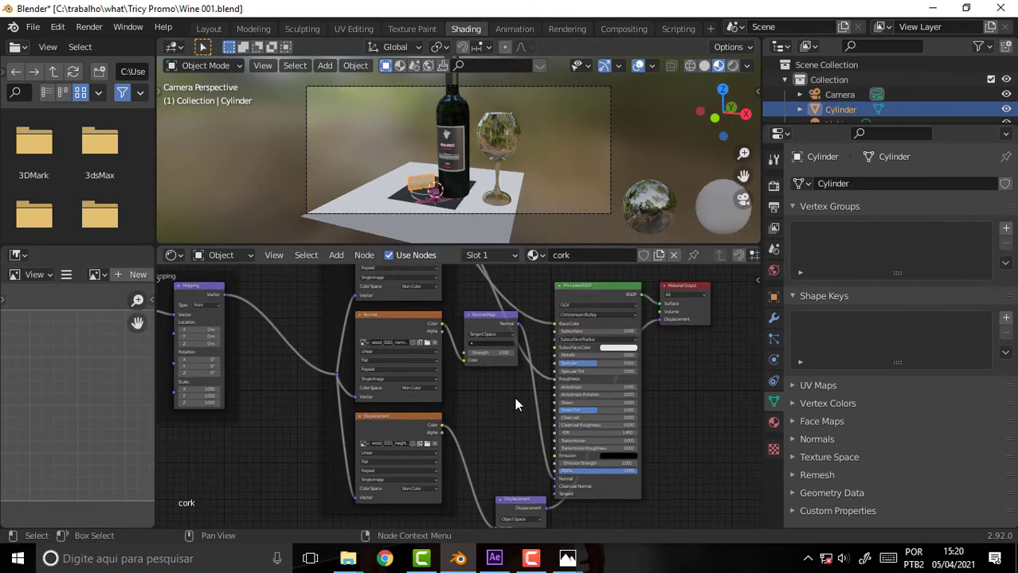
pyautogui.scroll(2, 515, 397)
pyautogui.moveTo(515, 385)
pyautogui.mouseDown(button='middle')
pyautogui.moveTo(564, 495)
pyautogui.moveTo(600, 287)
pyautogui.mouseUp(button='middle')
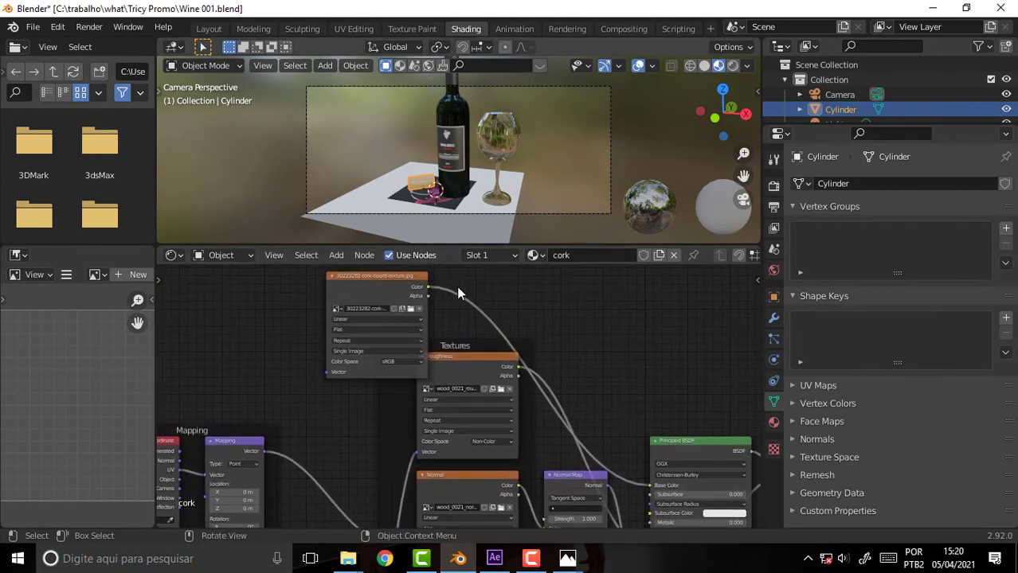
pyautogui.moveTo(375, 277); pyautogui.dragTo(289, 311)
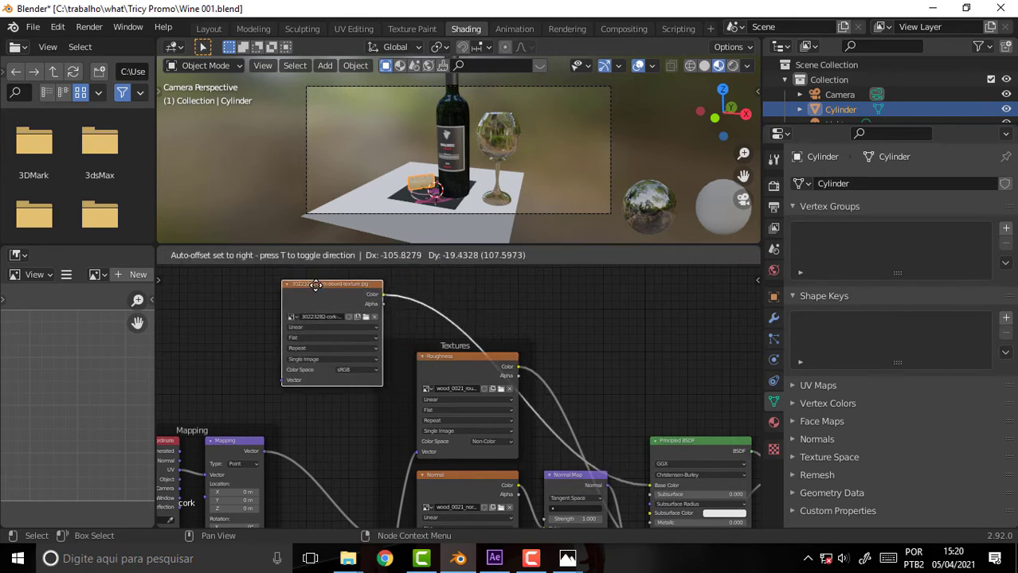
pyautogui.scroll(-2, 647, 337)
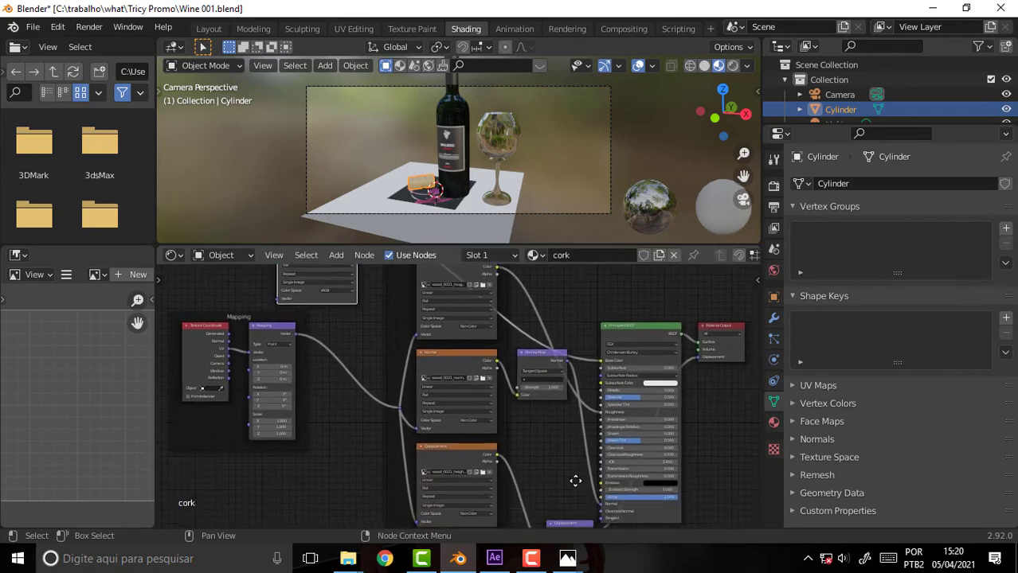
pyautogui.moveTo(585, 351)
pyautogui.mouseDown(button='middle')
pyautogui.moveTo(572, 276)
pyautogui.moveTo(595, 483)
pyautogui.mouseUp(button='middle')
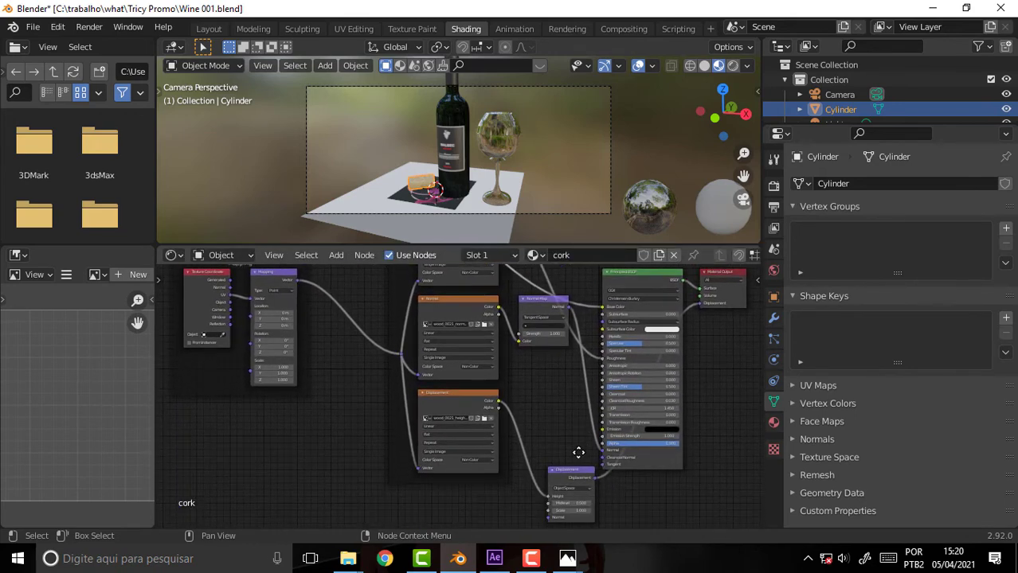
pyautogui.scroll(5, 441, 211)
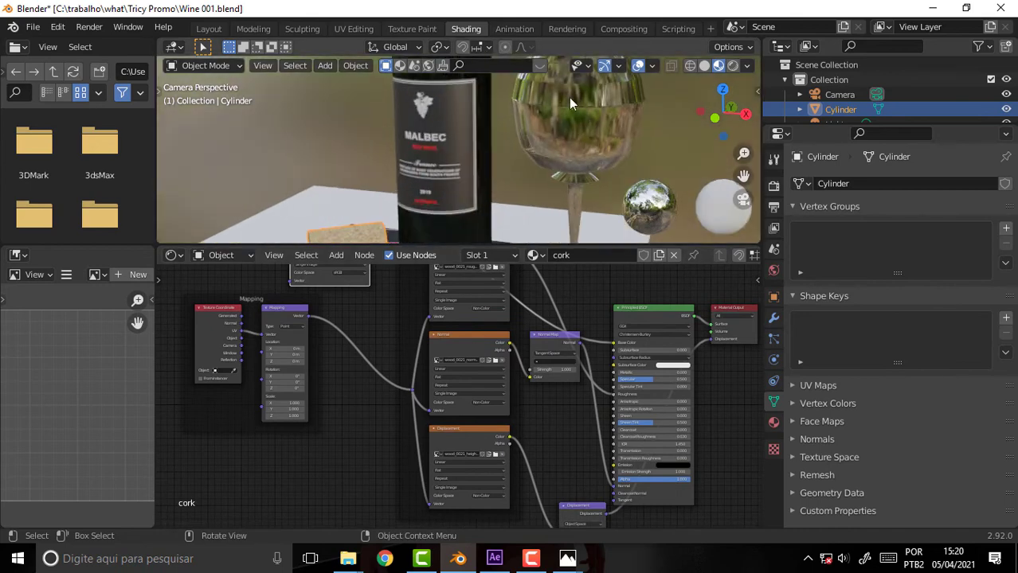
# Frame the whole scene, orbit to look down, and select the coaster Plane.001
pyautogui.keyDown('shift'); pyautogui.moveTo(440, 211); pyautogui.dragTo(700, 239, button='middle'); pyautogui.keyUp('shift')
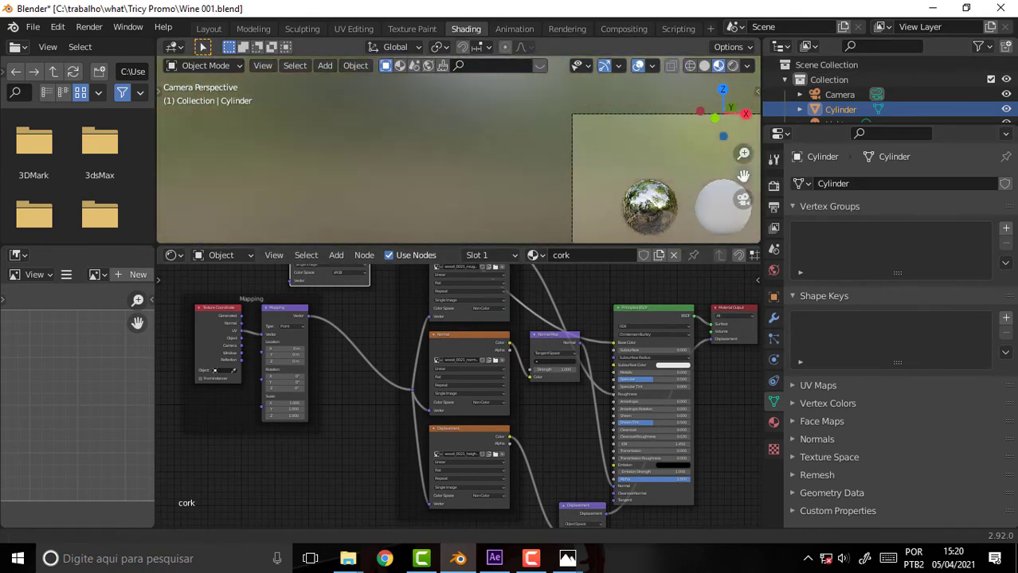
pyautogui.press('Home')
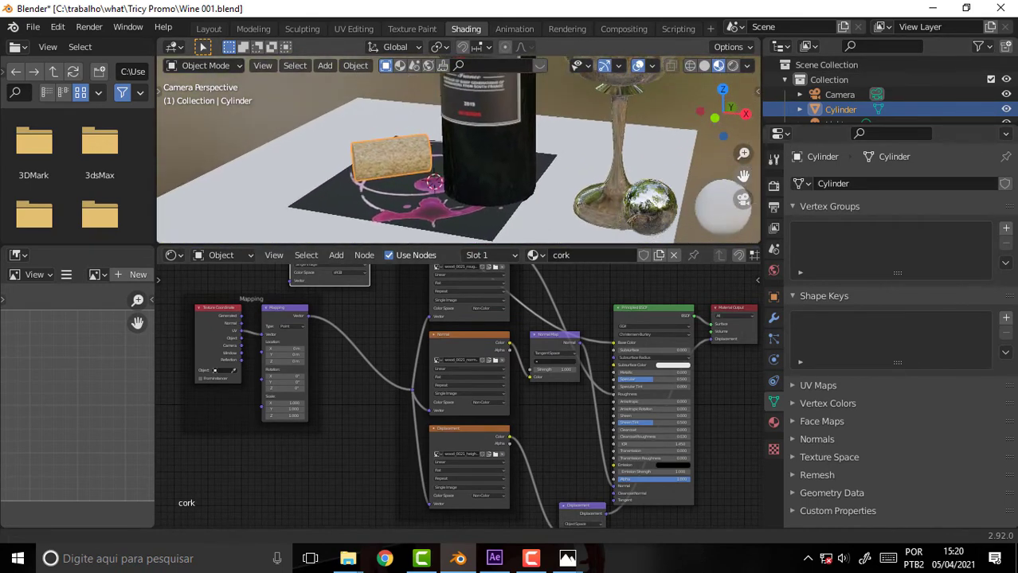
pyautogui.scroll(5, 459, 149)
pyautogui.moveTo(504, 159); pyautogui.dragTo(504, 189, button='middle')
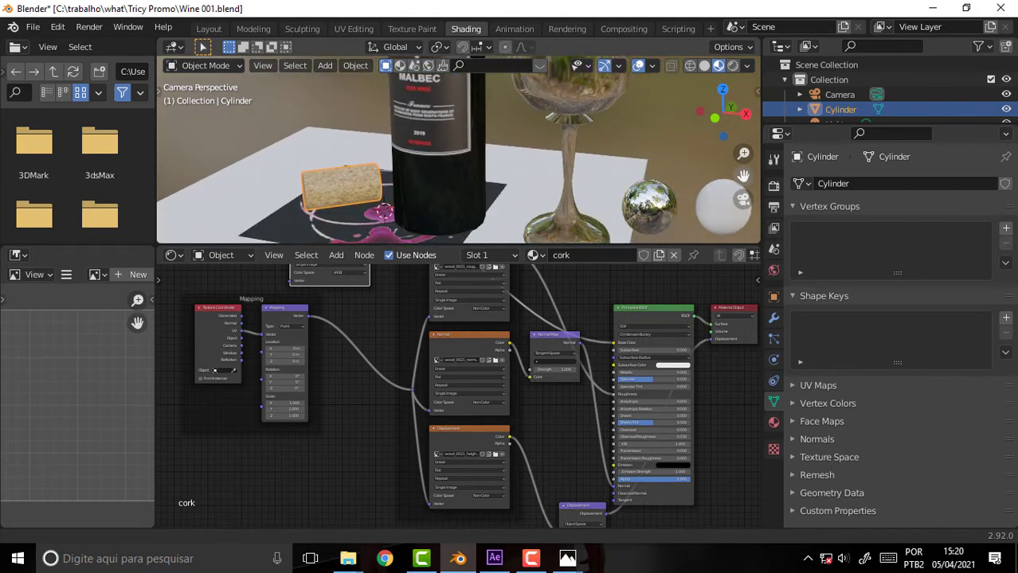
pyautogui.click(267, 225)
pyautogui.scroll(1, 539, 301)
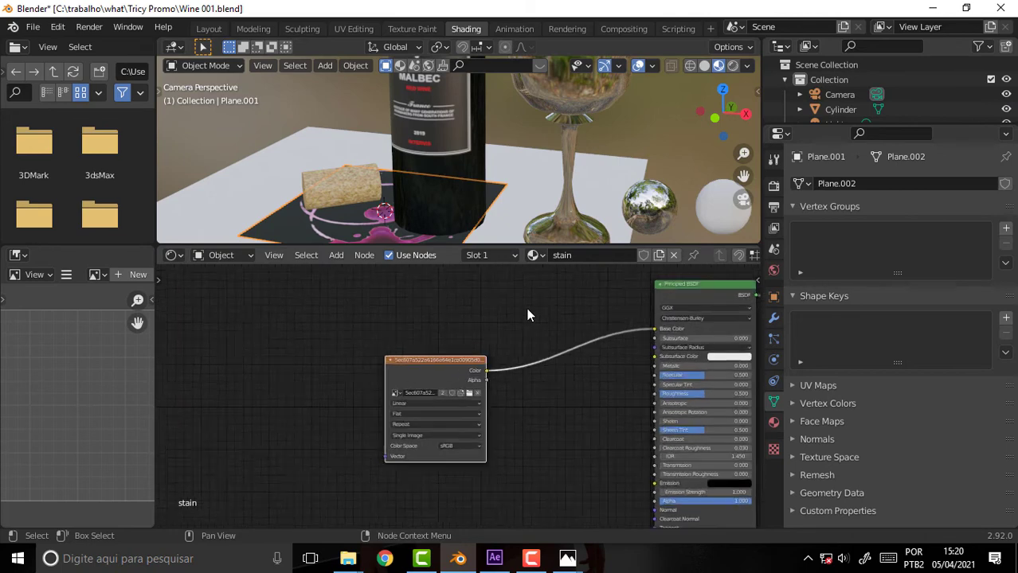
pyautogui.scroll(2, 530, 309)
pyautogui.scroll(1, 525, 314)
pyautogui.scroll(1, 525, 313)
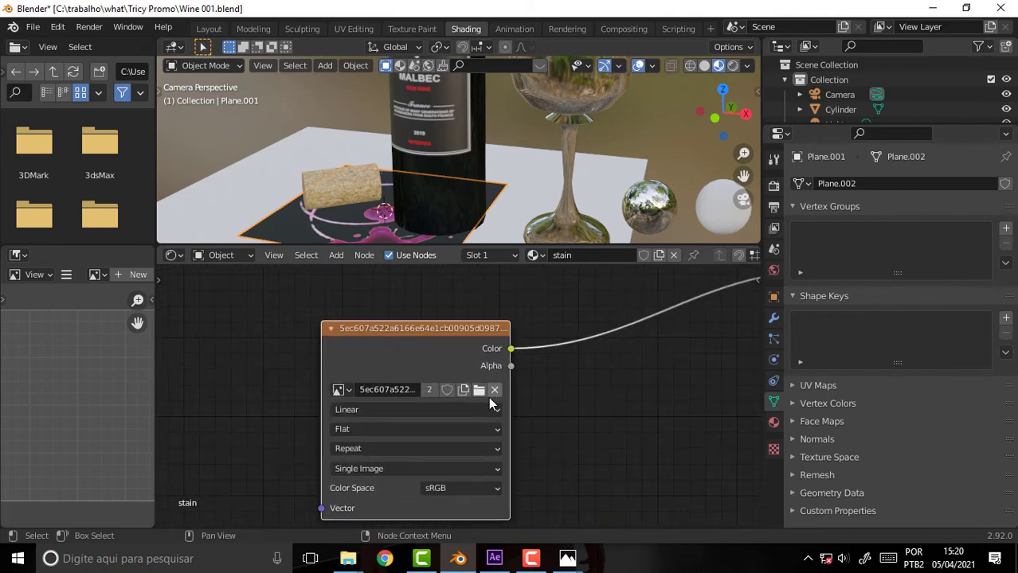
pyautogui.moveTo(543, 177)
pyautogui.mouseDown(button='middle')
pyautogui.moveTo(565, 172)
pyautogui.moveTo(518, 71)
pyautogui.moveTo(271, 242)
pyautogui.moveTo(572, 226)
pyautogui.moveTo(478, 215)
pyautogui.moveTo(527, 182)
pyautogui.moveTo(511, 209)
pyautogui.moveTo(489, 205)
pyautogui.mouseUp(button='middle')
pyautogui.scroll(2, 572, 193)
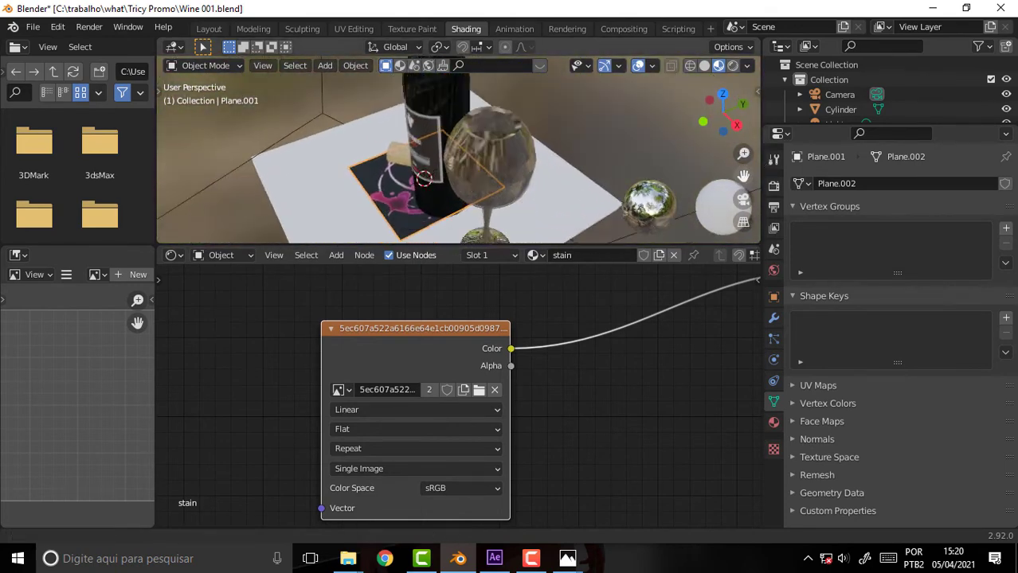
pyautogui.scroll(2, 572, 194)
pyautogui.scroll(2, 562, 199)
pyautogui.click(309, 165)
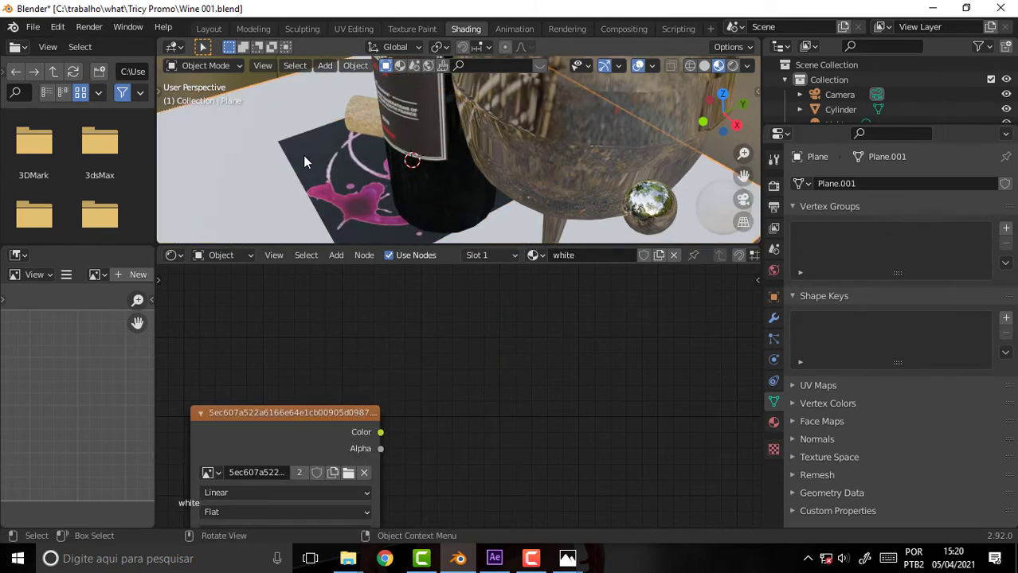
pyautogui.click(310, 168)
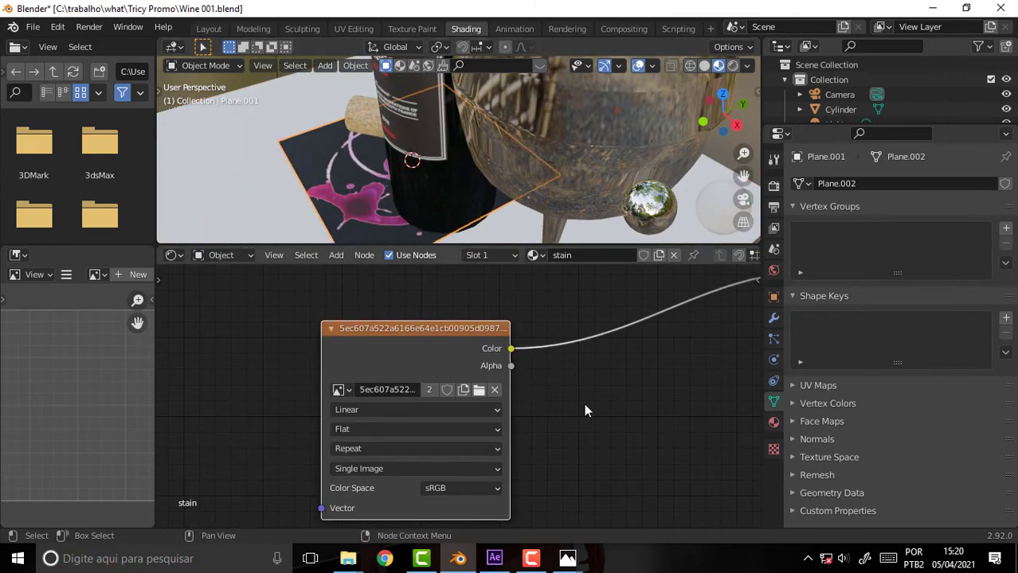
pyautogui.scroll(-2, 641, 345)
pyautogui.moveTo(641, 353)
pyautogui.mouseDown(button='middle')
pyautogui.moveTo(427, 359)
pyautogui.moveTo(414, 368)
pyautogui.mouseUp(button='middle')
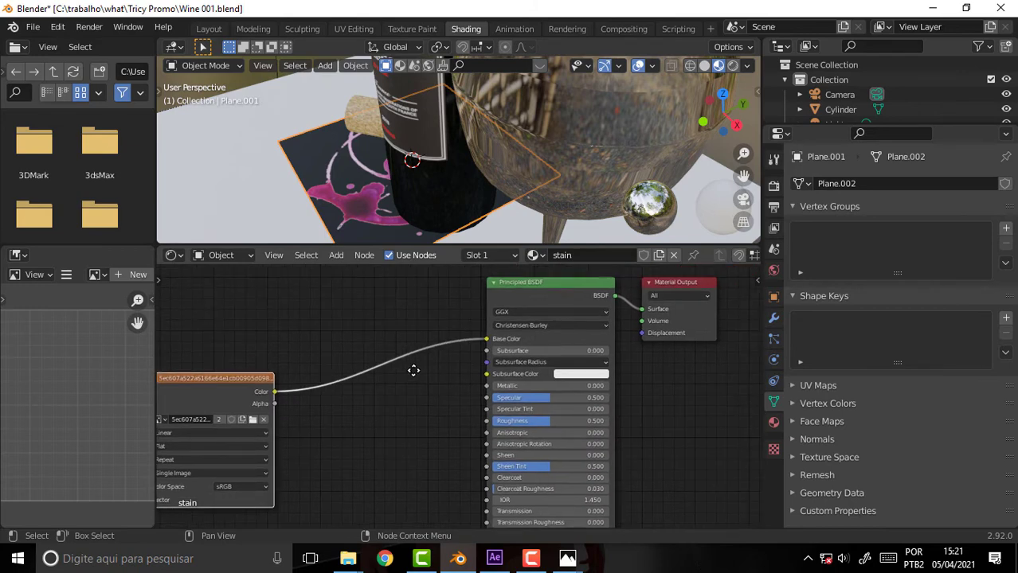
pyautogui.click(493, 559)
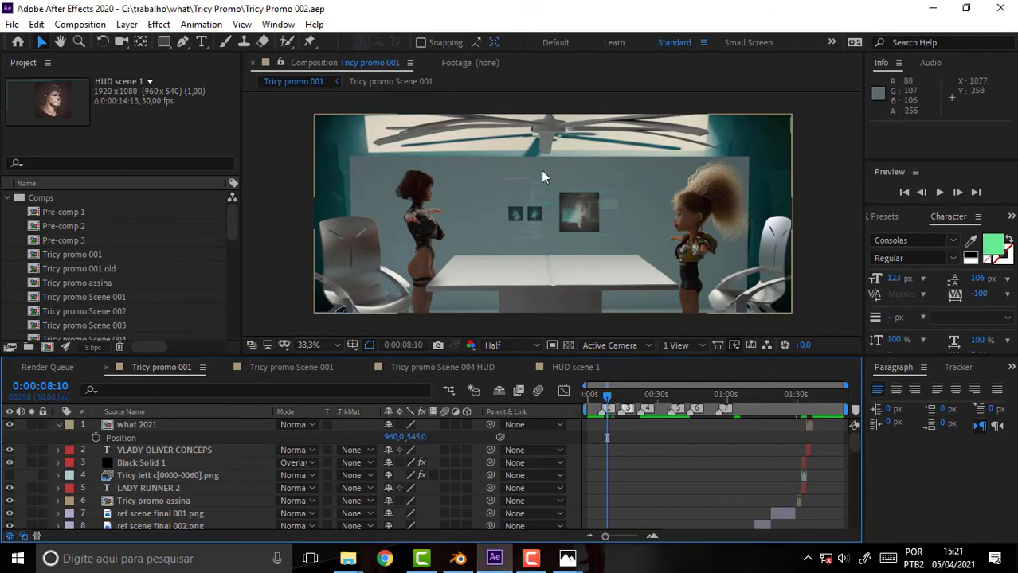
pyautogui.moveTo(567, 558)
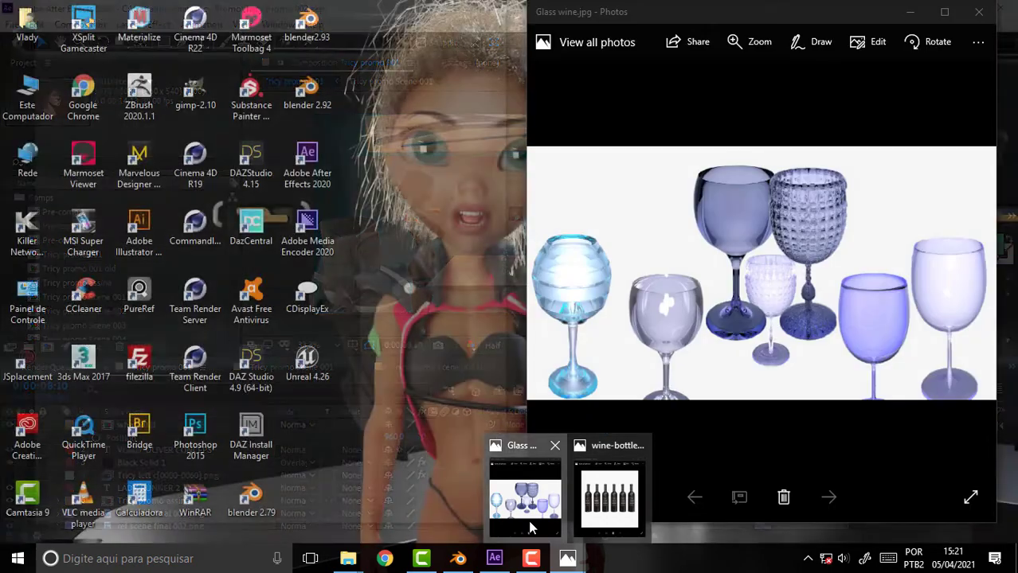
pyautogui.click(550, 517)
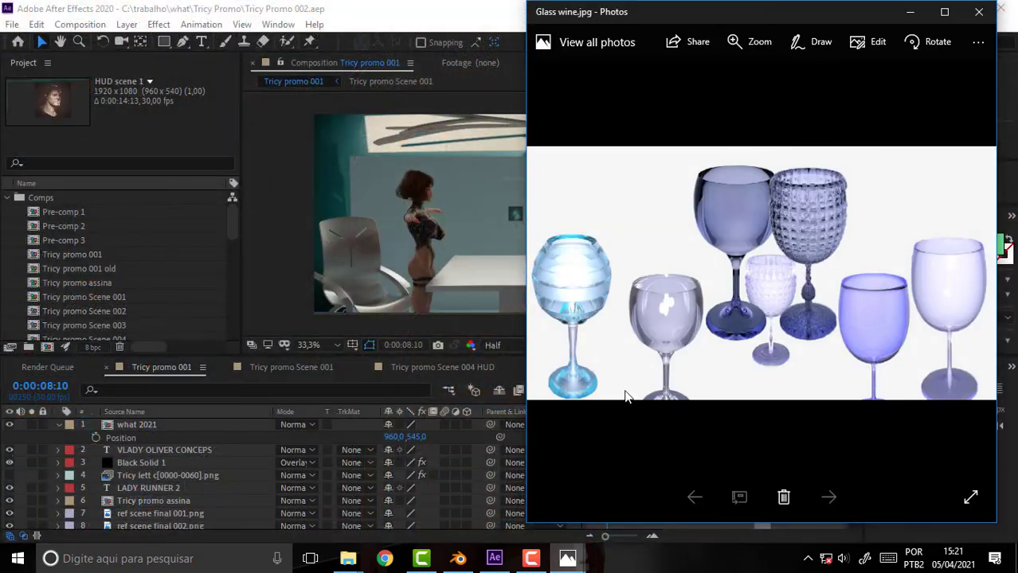
pyautogui.click(460, 558)
pyautogui.scroll(-2, 443, 319)
# Zoom and orbit the 3D view to a low front angle on the bottle
pyautogui.scroll(-2, 451, 264)
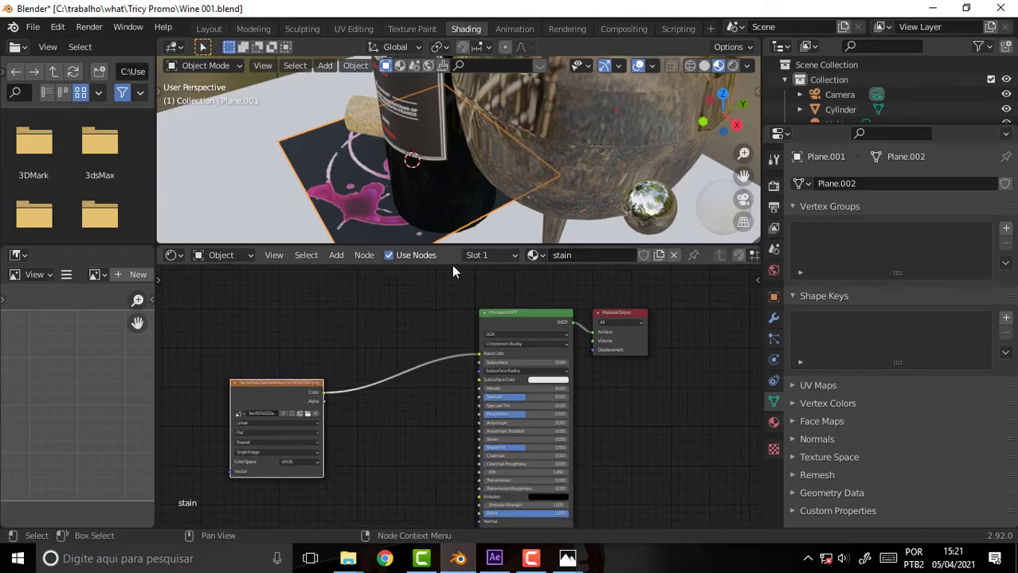
pyautogui.moveTo(452, 207); pyautogui.dragTo(446, 166, button='middle')
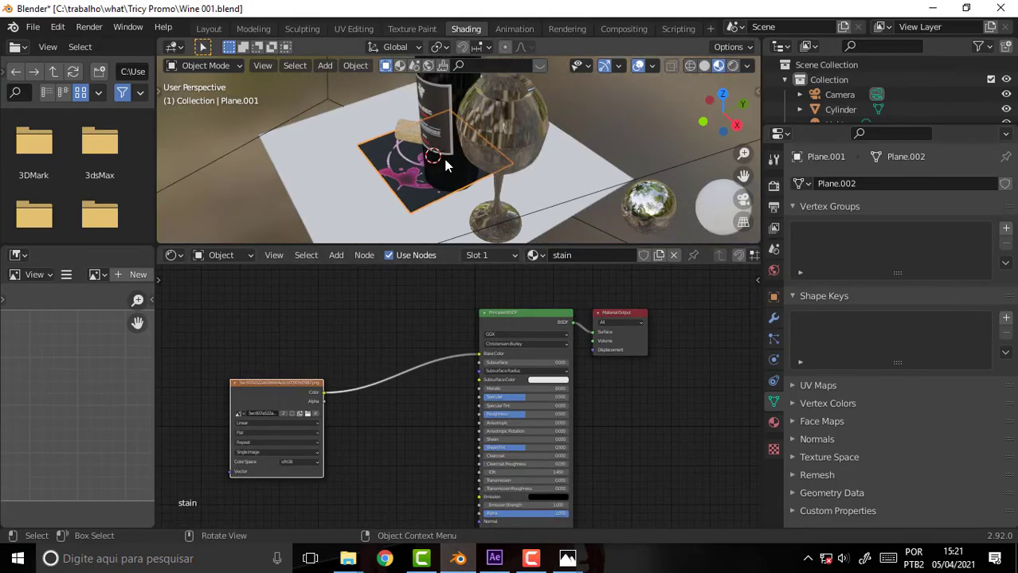
pyautogui.scroll(2, 446, 165)
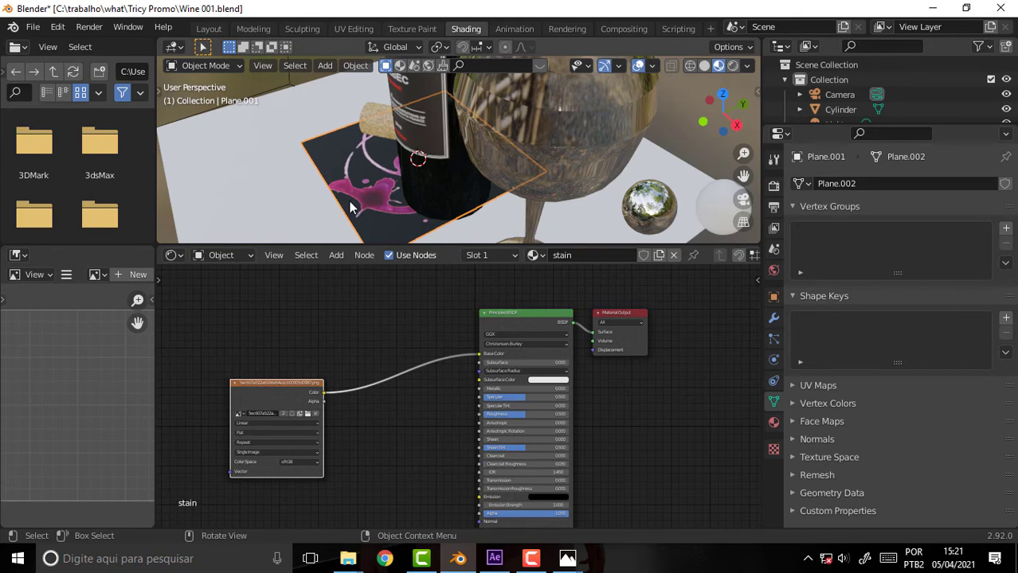
pyautogui.moveTo(454, 168)
pyautogui.mouseDown(button='middle')
pyautogui.moveTo(607, 117)
pyautogui.moveTo(523, 107)
pyautogui.moveTo(551, 116)
pyautogui.moveTo(534, 110)
pyautogui.mouseUp(button='middle')
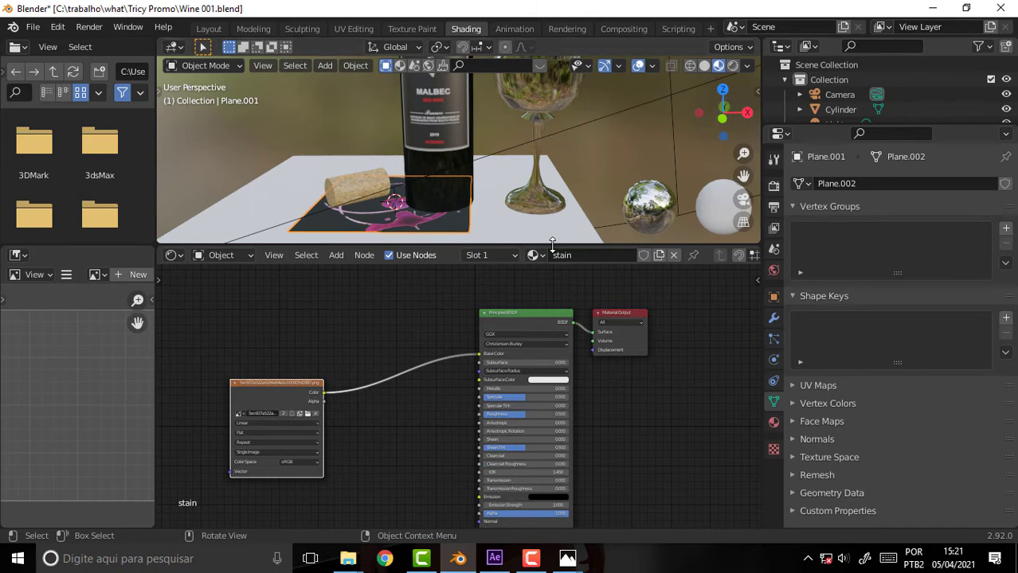
# Enlarge the 3D viewport over the node graph, orbit around bottle and glass, briefly visiting After Effects
pyautogui.moveTo(553, 247); pyautogui.dragTo(621, 396)
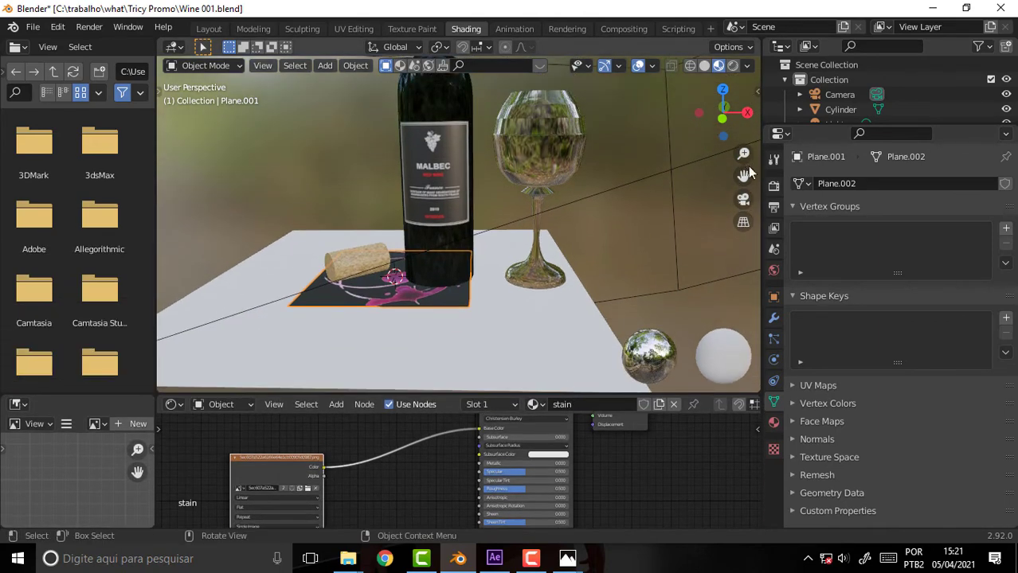
pyautogui.scroll(2, 748, 166)
pyautogui.scroll(2, 748, 166)
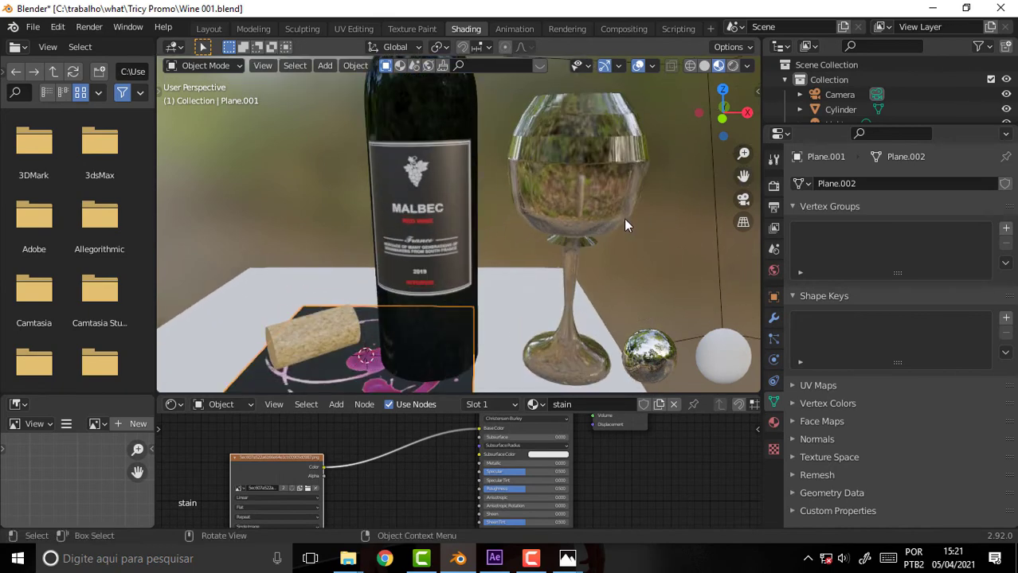
pyautogui.moveTo(623, 216)
pyautogui.mouseDown(button='middle')
pyautogui.moveTo(613, 186)
pyautogui.moveTo(628, 188)
pyautogui.mouseUp(button='middle')
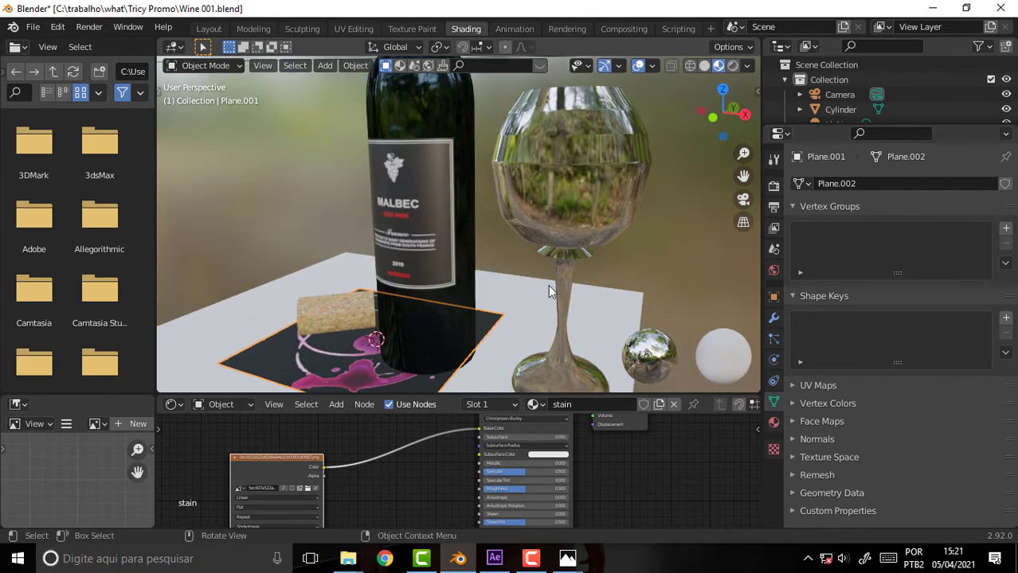
pyautogui.click(494, 558)
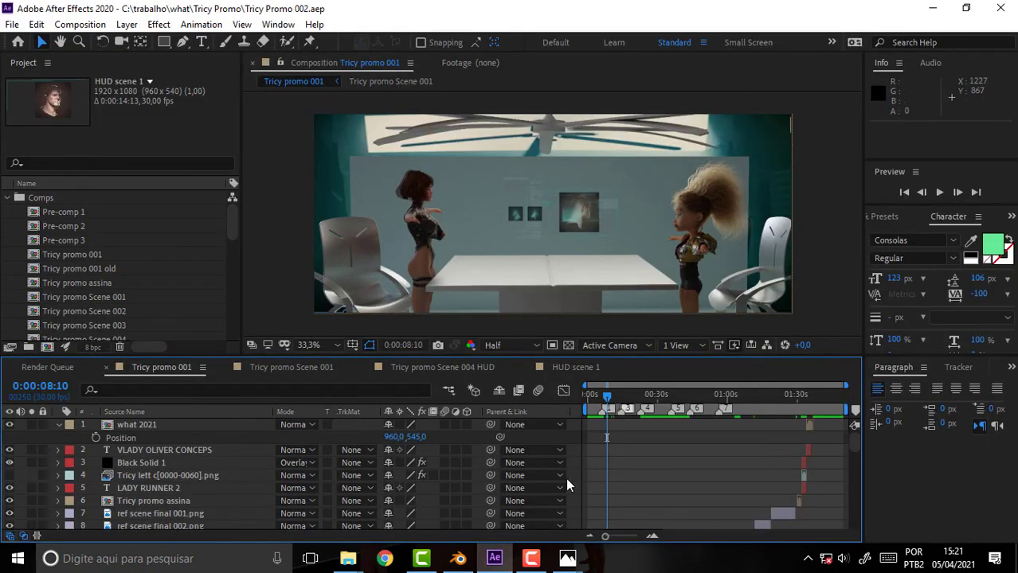
pyautogui.click(458, 558)
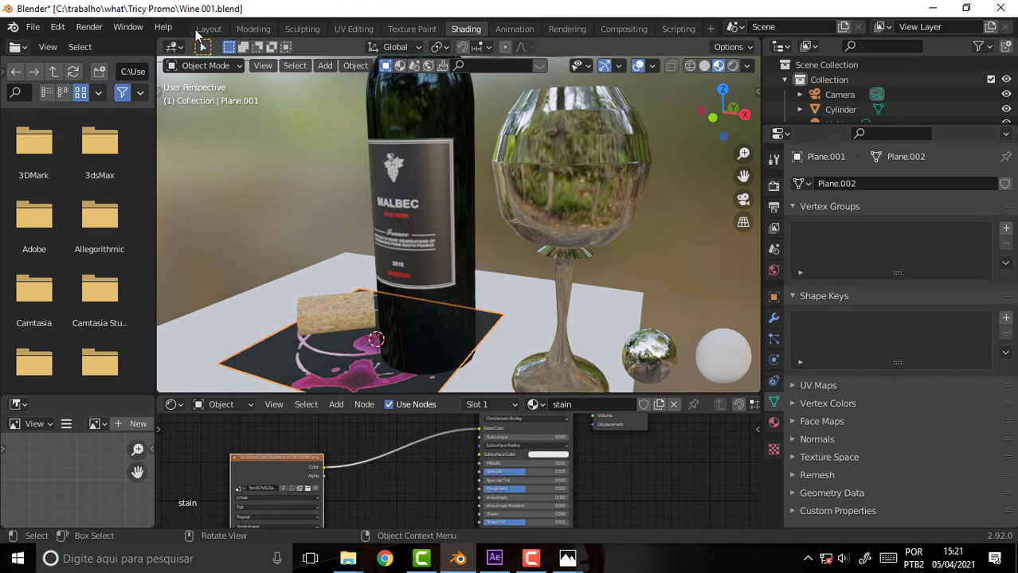
# Render a still image of the wine scene via Render > Render Image
pyautogui.click(88, 27)
pyautogui.click(107, 44)
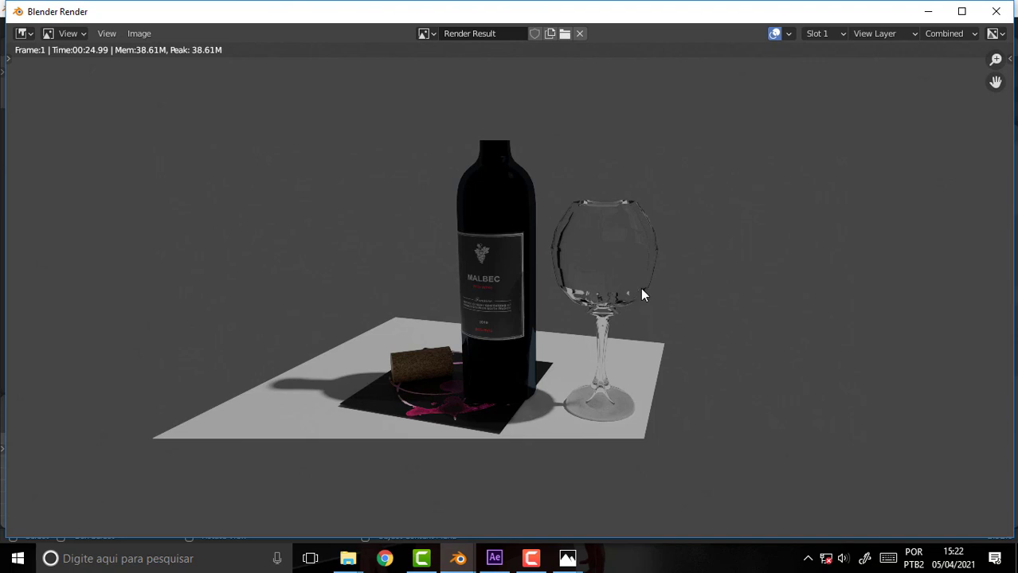
# Show the Camtasia Recorder capture controls from the taskbar
pyautogui.click(531, 560)
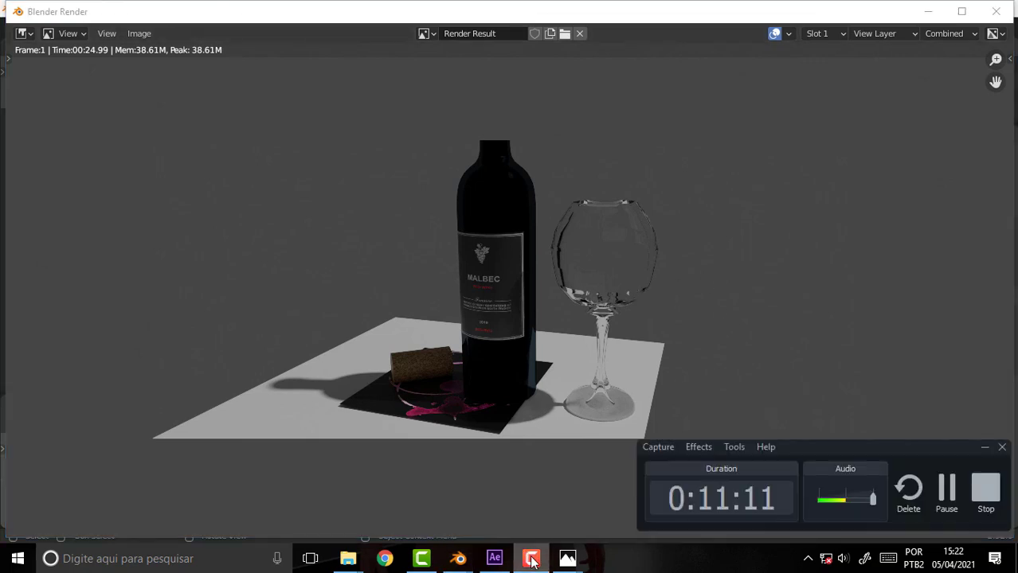